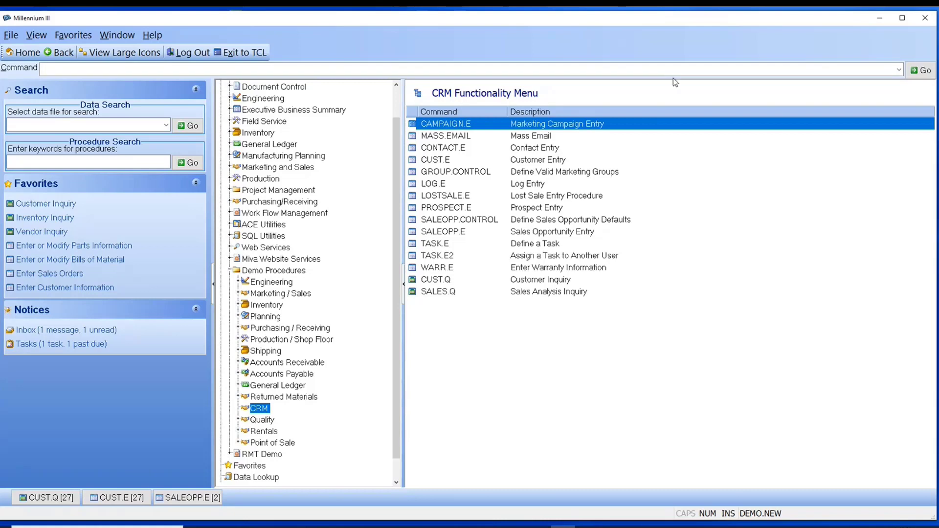
Load marketing campaign 1, review its description and DEALER group code, then close it.
{"action": "double_click", "coordinate": [468, 128]}
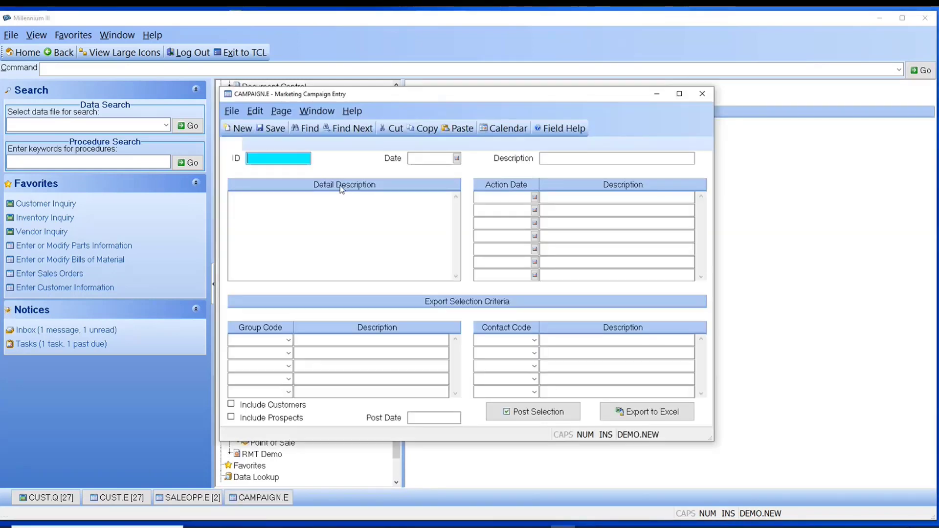
{"action": "type", "text": "1"}
{"action": "key", "text": "Return"}
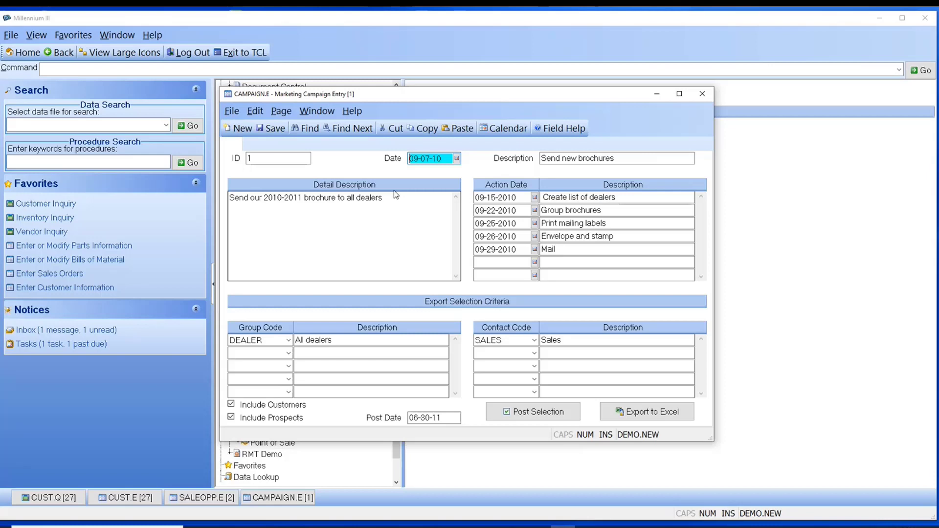
{"action": "left_click", "coordinate": [366, 217]}
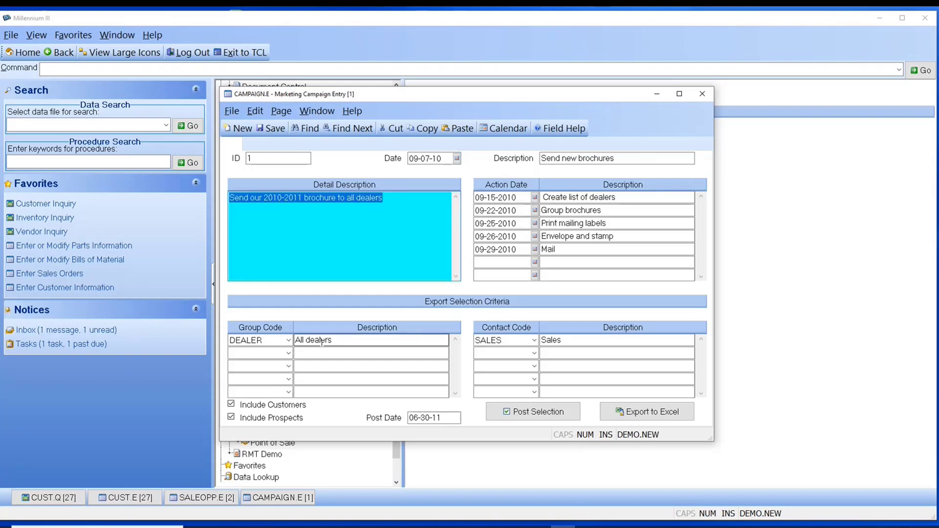
{"action": "left_click", "coordinate": [265, 340]}
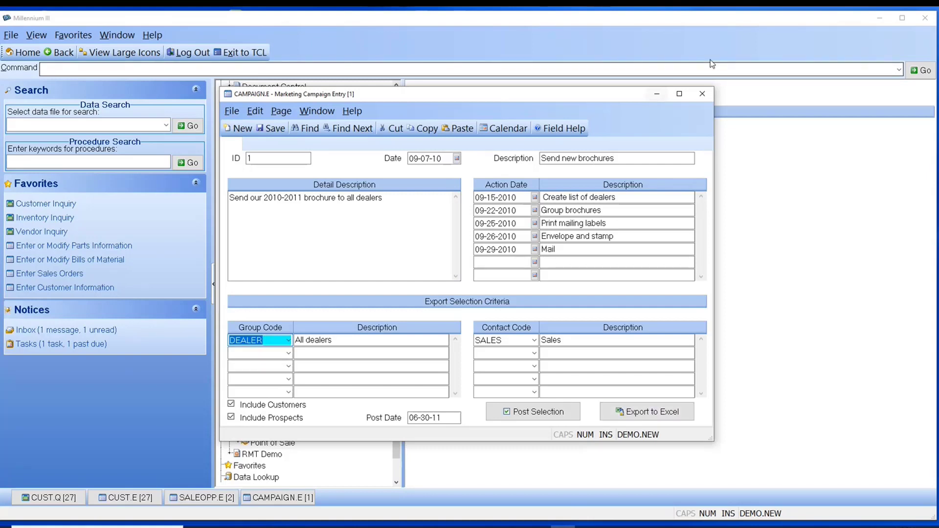
{"action": "left_click", "coordinate": [701, 98]}
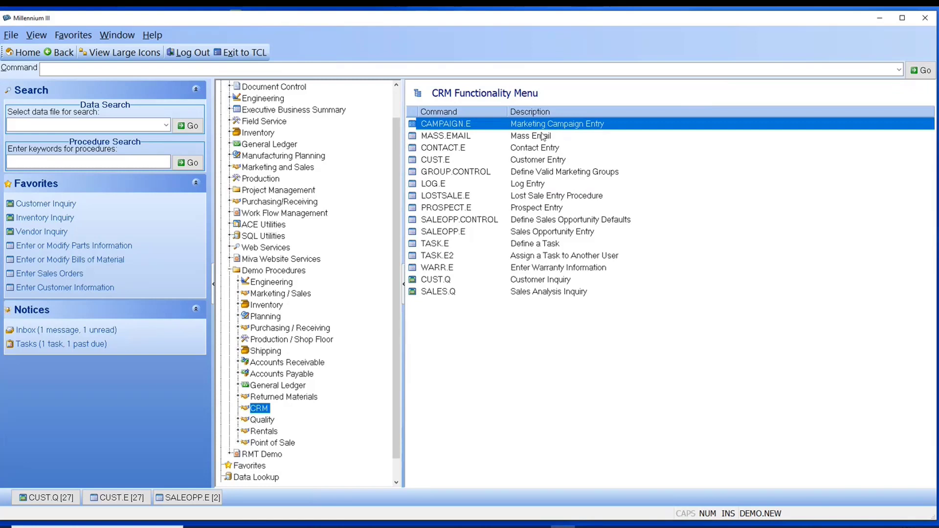
Review the Mass Email form's source options, subject and body fields, then close it.
{"action": "double_click", "coordinate": [458, 138]}
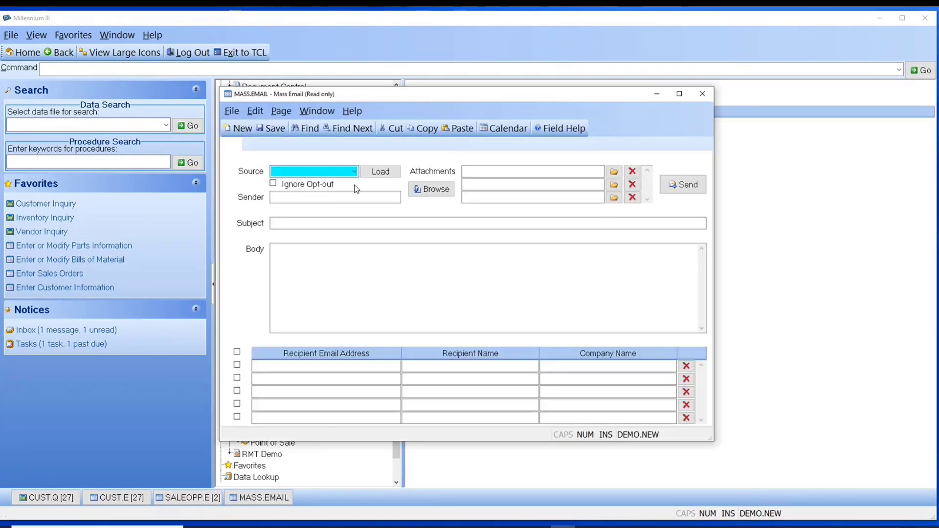
{"action": "left_click", "coordinate": [354, 171]}
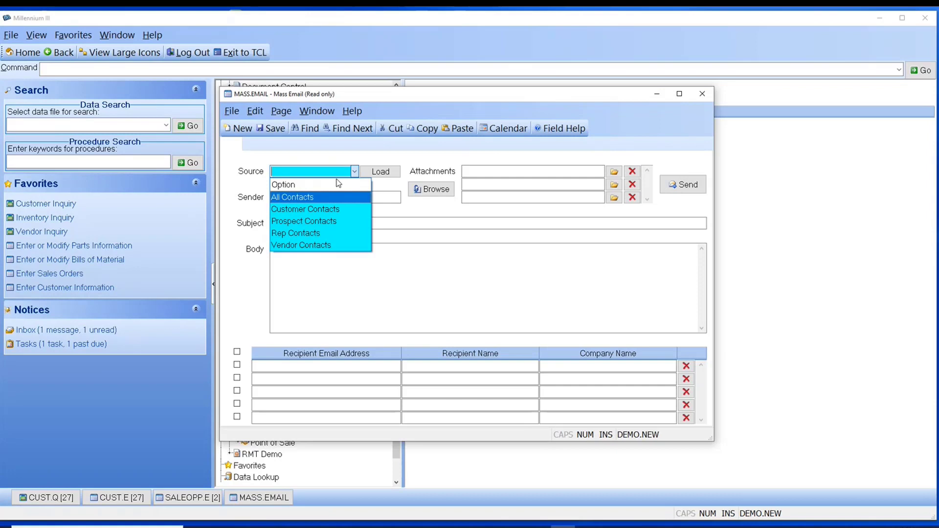
{"action": "left_click", "coordinate": [337, 179]}
{"action": "key", "text": "Tab"}
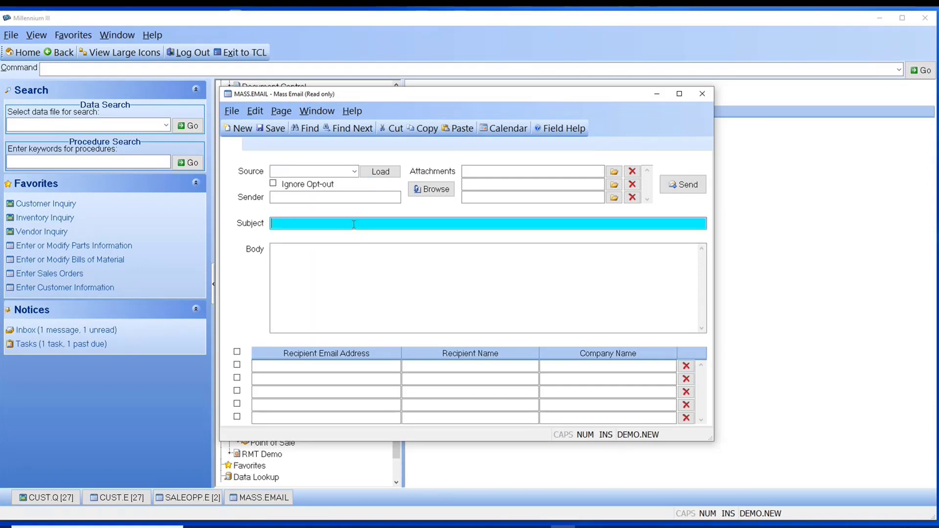
{"action": "key", "text": "Tab"}
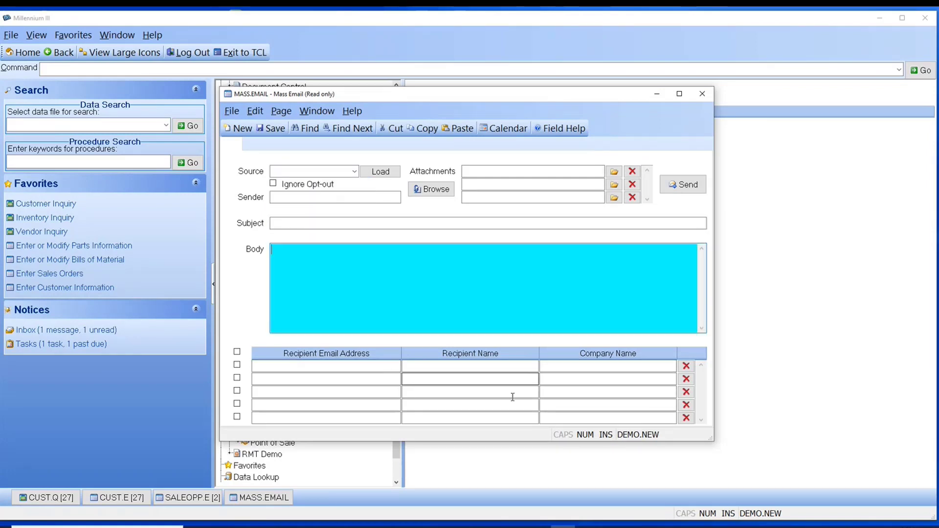
{"action": "left_click", "coordinate": [702, 94]}
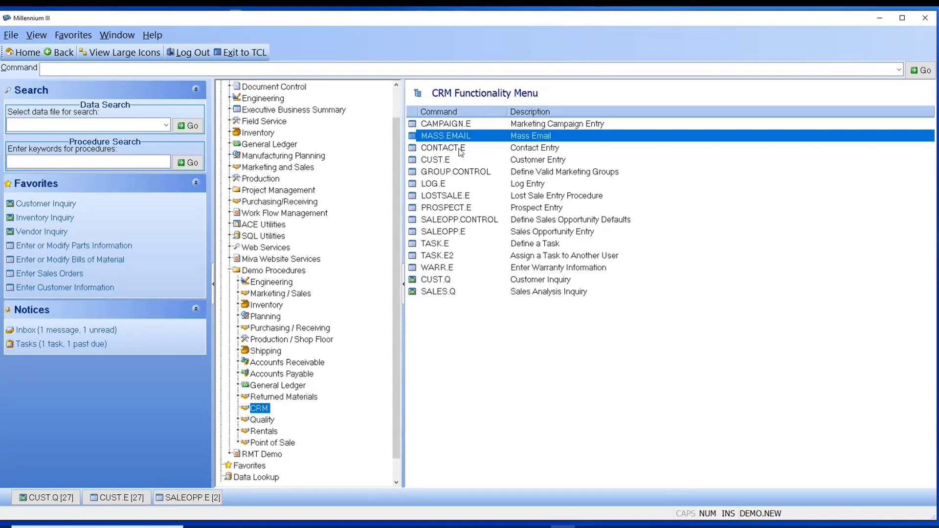
Return to the open Evans Supplies customer record and view its ship-to addresses.
{"action": "left_click", "coordinate": [461, 153]}
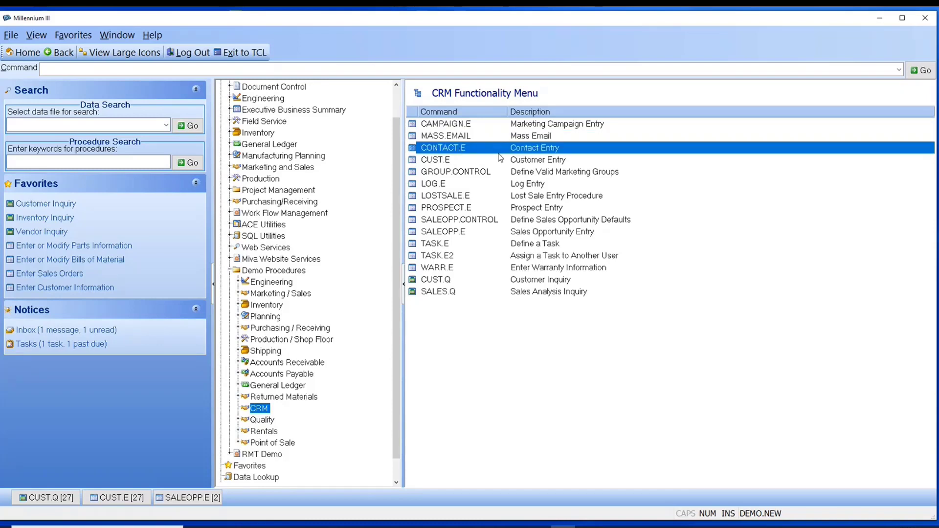
{"action": "left_click", "coordinate": [447, 162]}
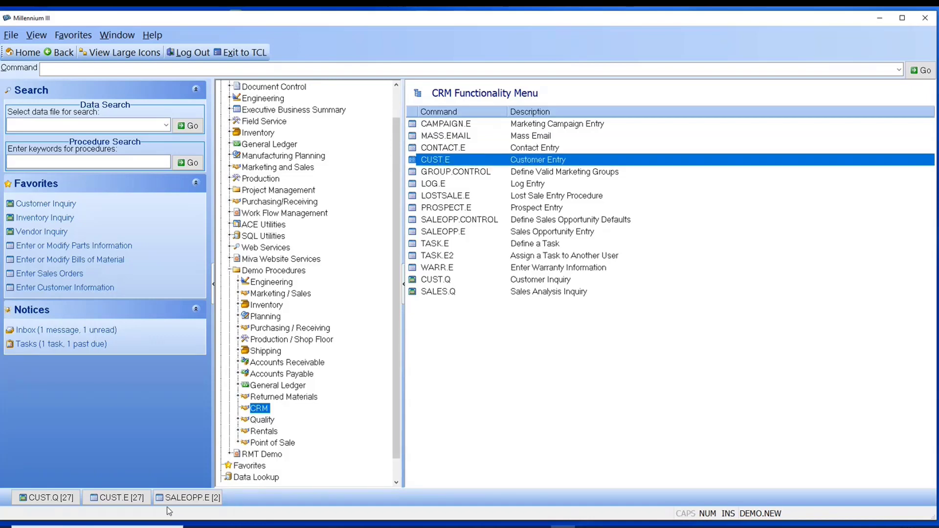
{"action": "left_click", "coordinate": [132, 498]}
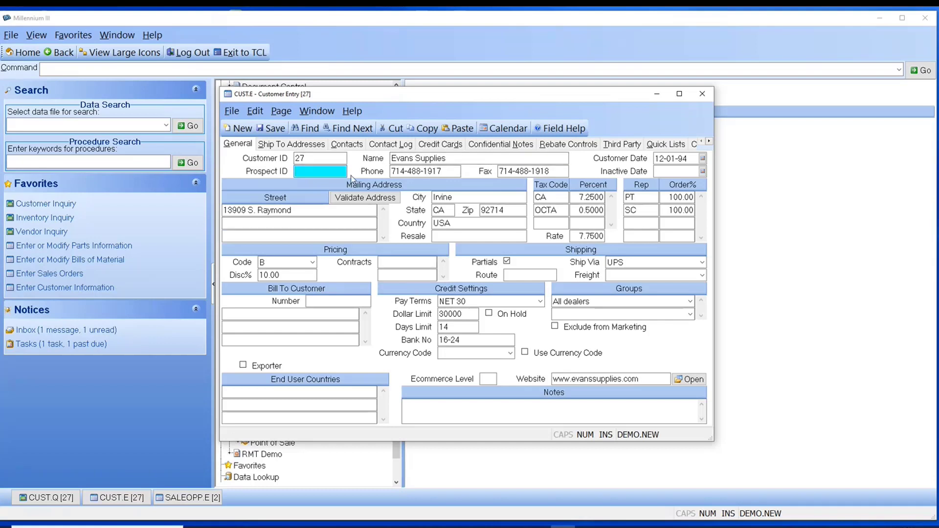
{"action": "left_click", "coordinate": [320, 145]}
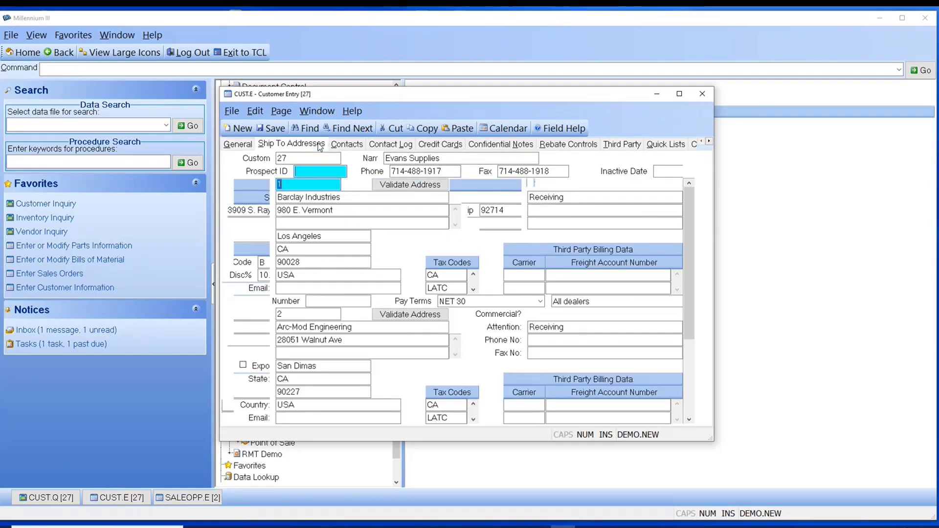
Review the contacts' address, telephone and email fields, then view the contact log.
{"action": "left_click", "coordinate": [357, 145]}
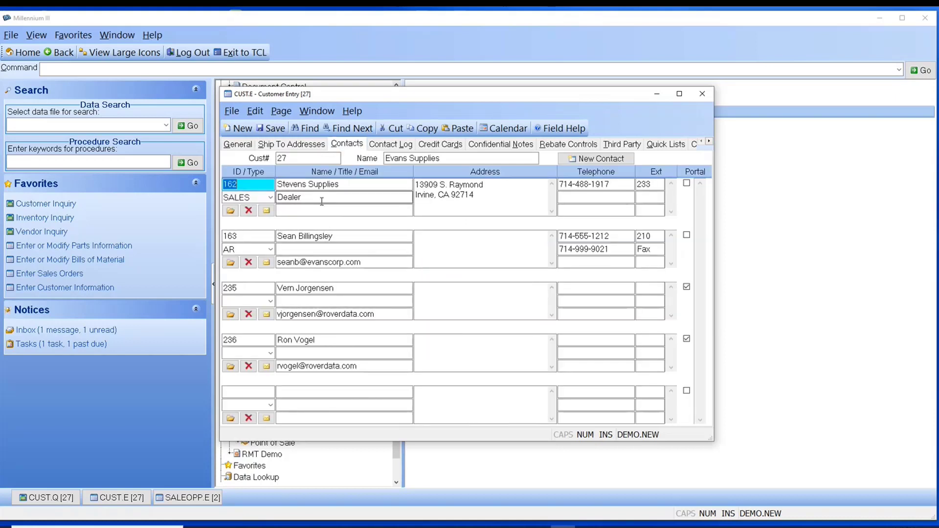
{"action": "left_click", "coordinate": [499, 192]}
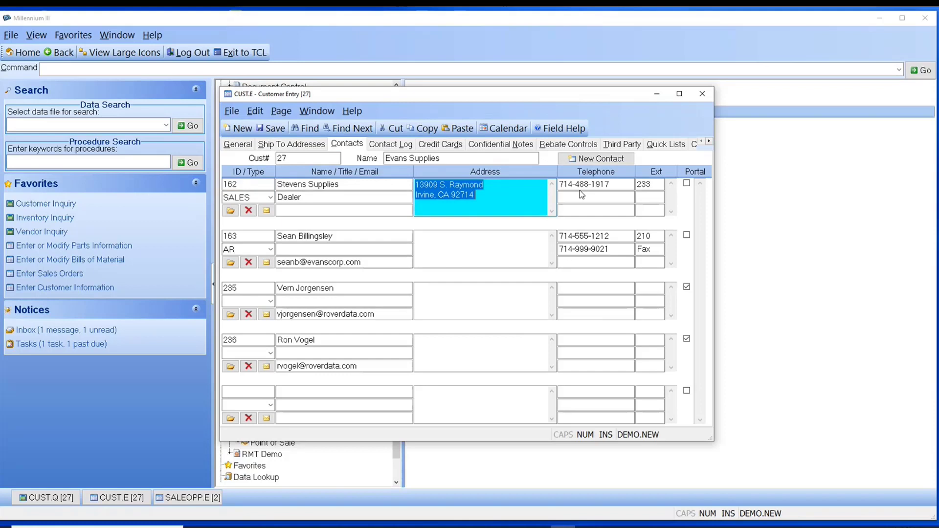
{"action": "key", "text": "Tab"}
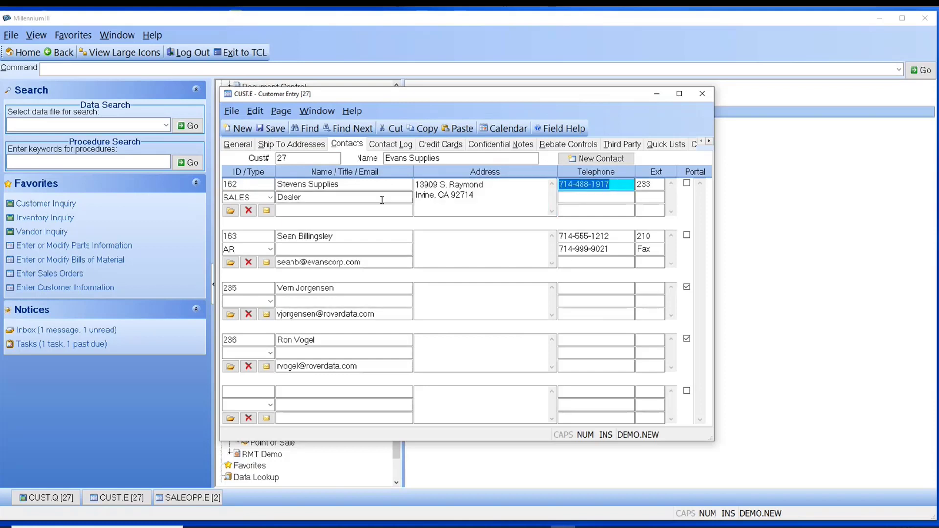
{"action": "left_click", "coordinate": [367, 211]}
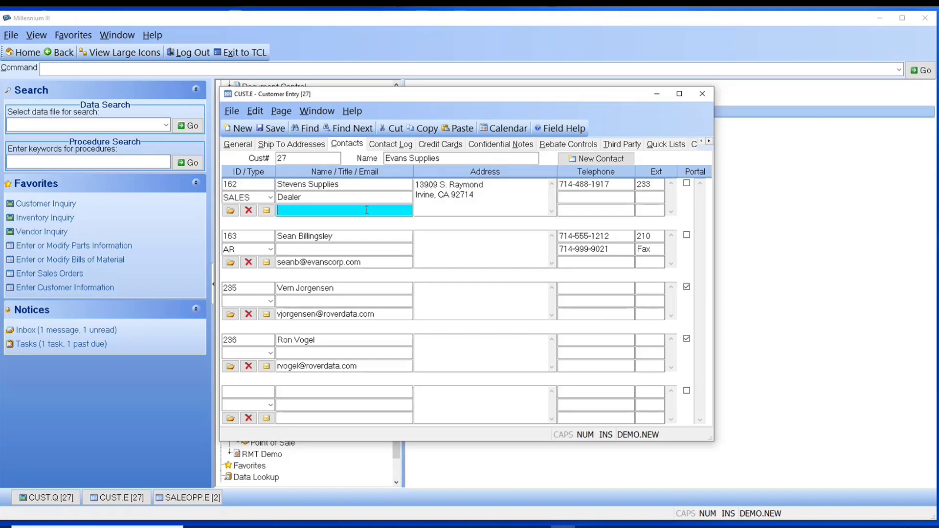
{"action": "left_click", "coordinate": [364, 262]}
{"action": "left_click", "coordinate": [383, 315]}
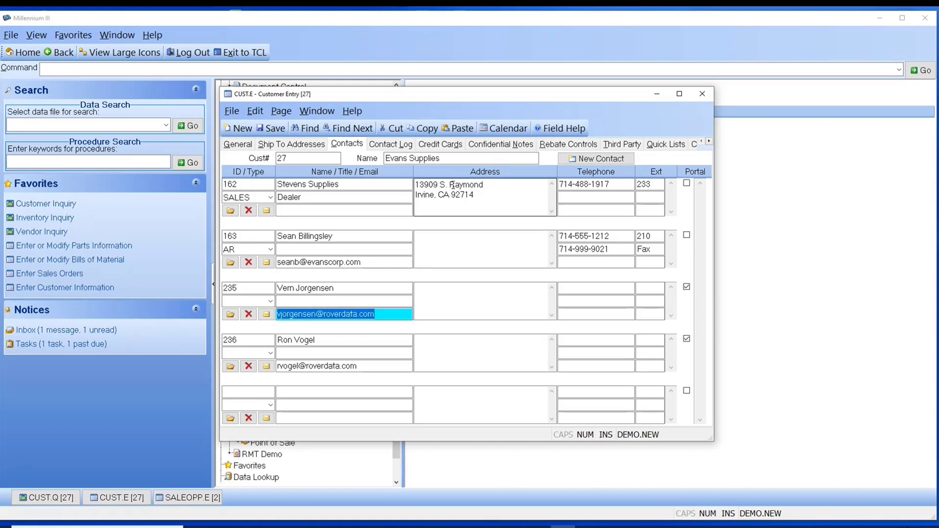
{"action": "left_click", "coordinate": [405, 145]}
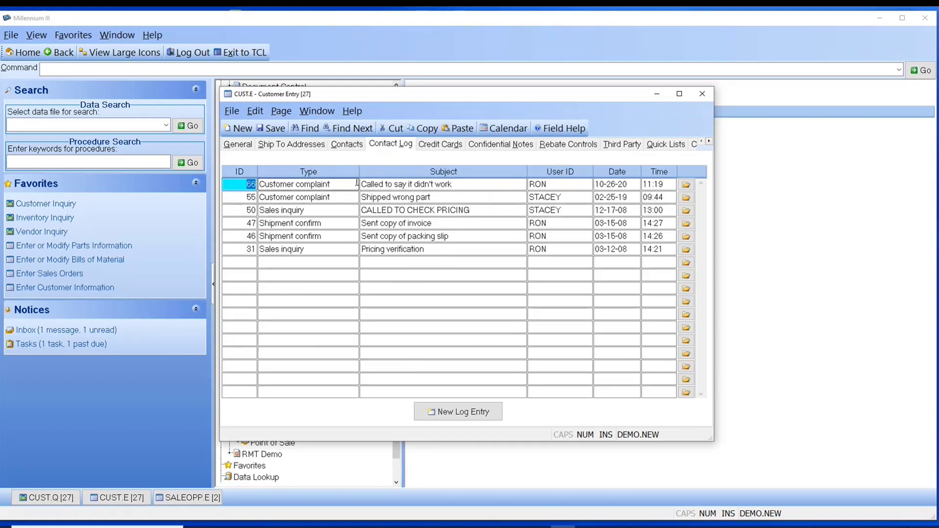
{"action": "left_click", "coordinate": [382, 185]}
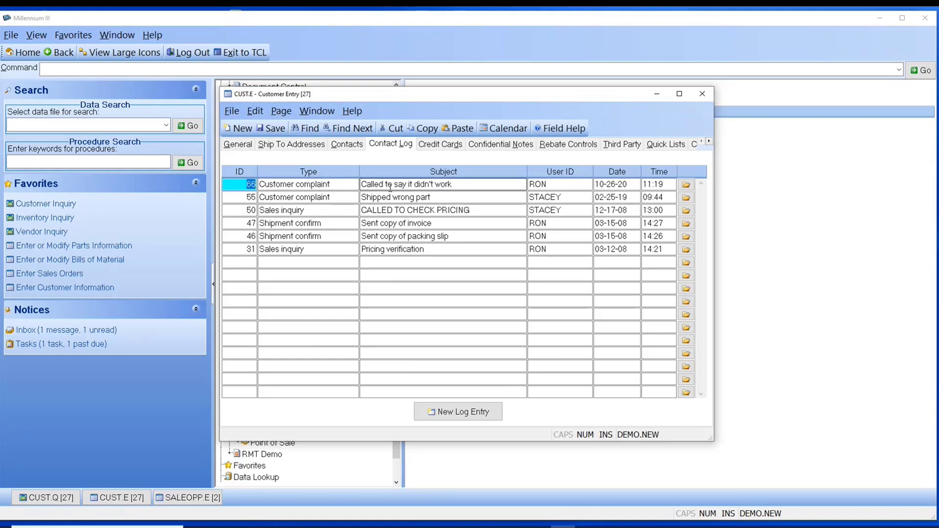
{"action": "left_click", "coordinate": [464, 197]}
{"action": "left_click", "coordinate": [474, 185]}
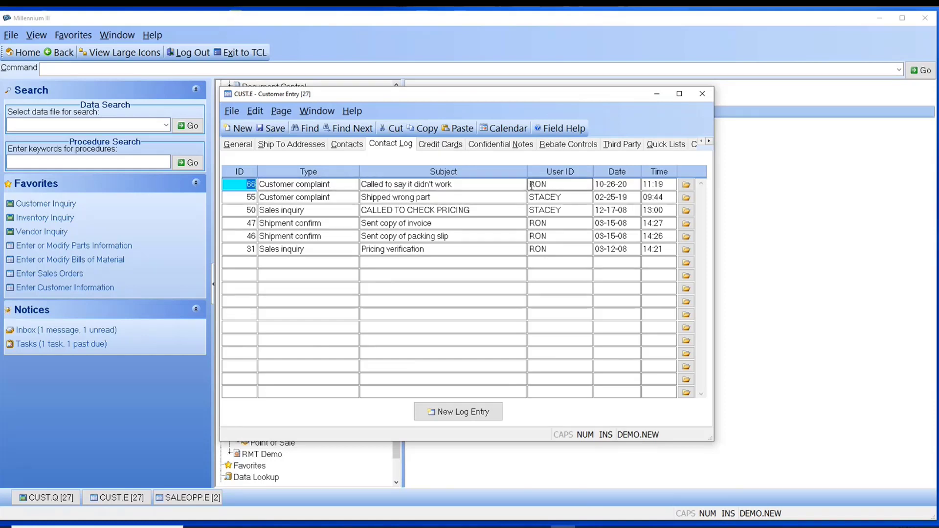
{"action": "left_click", "coordinate": [454, 197]}
{"action": "left_click", "coordinate": [454, 211]}
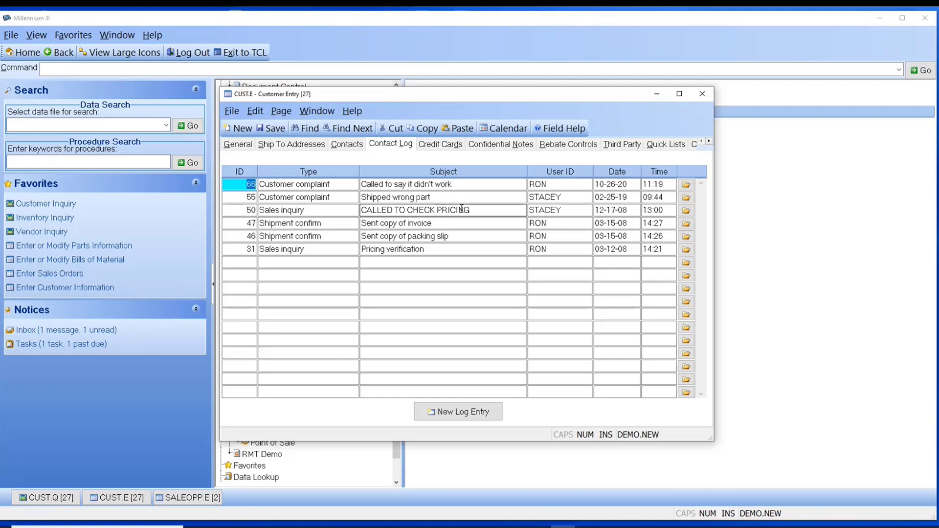
{"action": "left_click", "coordinate": [466, 198]}
{"action": "double_click", "coordinate": [465, 198]}
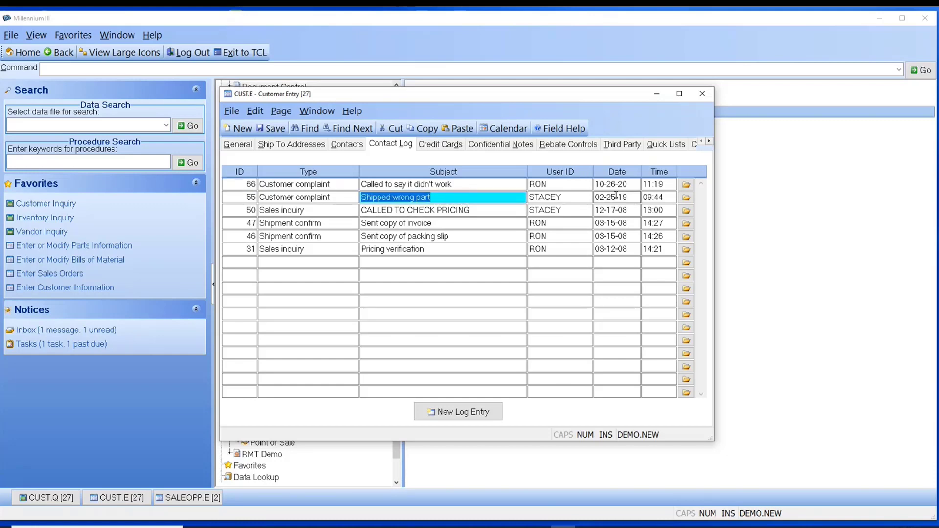
{"action": "left_click", "coordinate": [687, 198]}
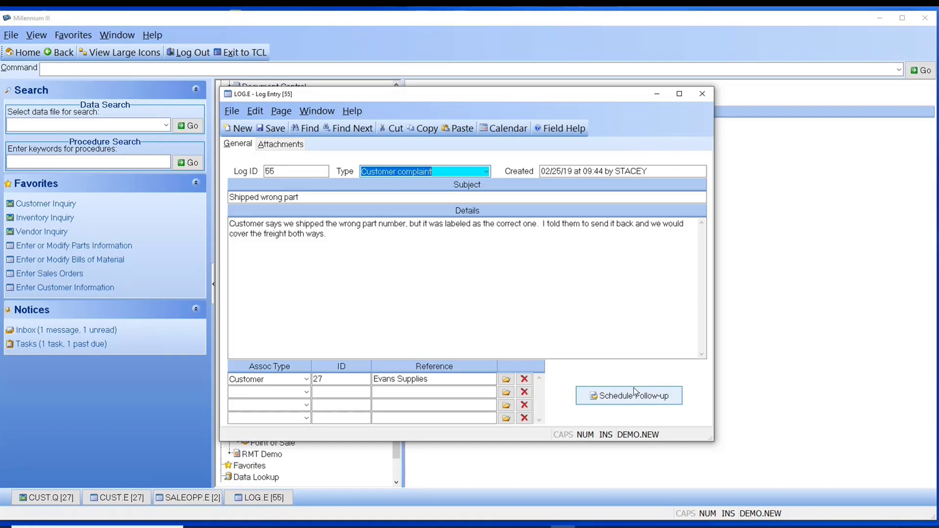
{"action": "left_click", "coordinate": [702, 95]}
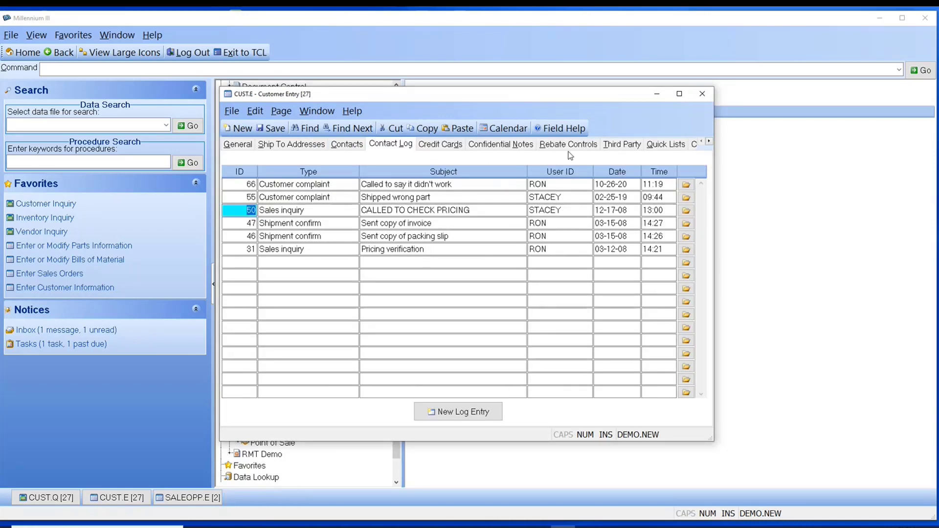
View Evans Supplies' confidential notes, close the customer record, and select LOG.E.
{"action": "left_click", "coordinate": [510, 149]}
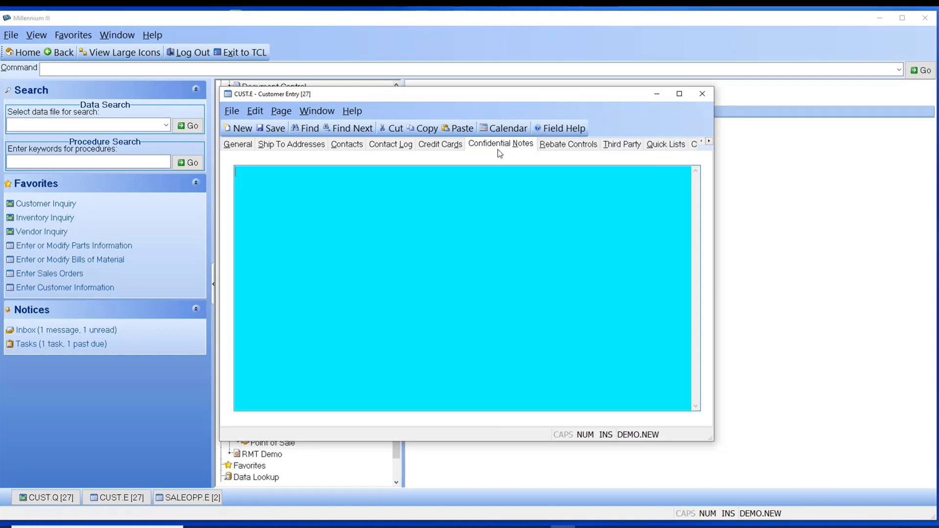
{"action": "left_click", "coordinate": [703, 94]}
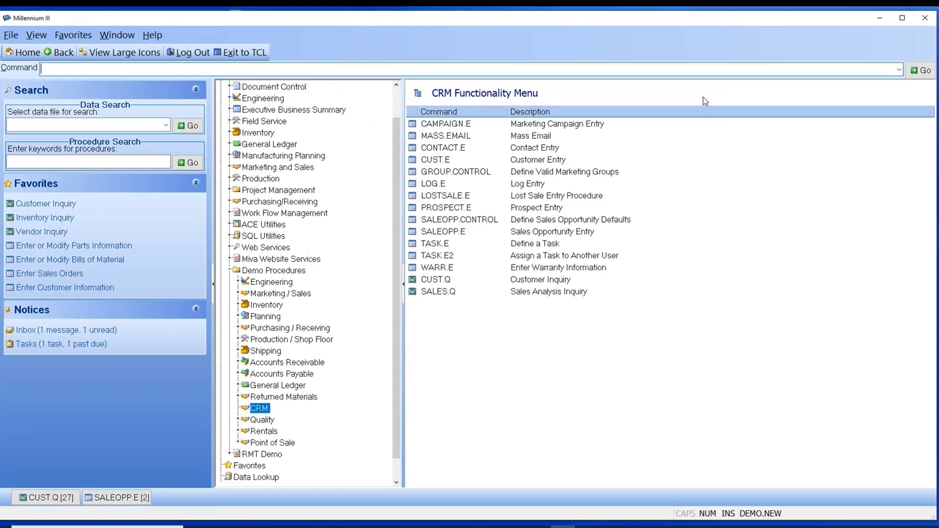
{"action": "left_click", "coordinate": [439, 185]}
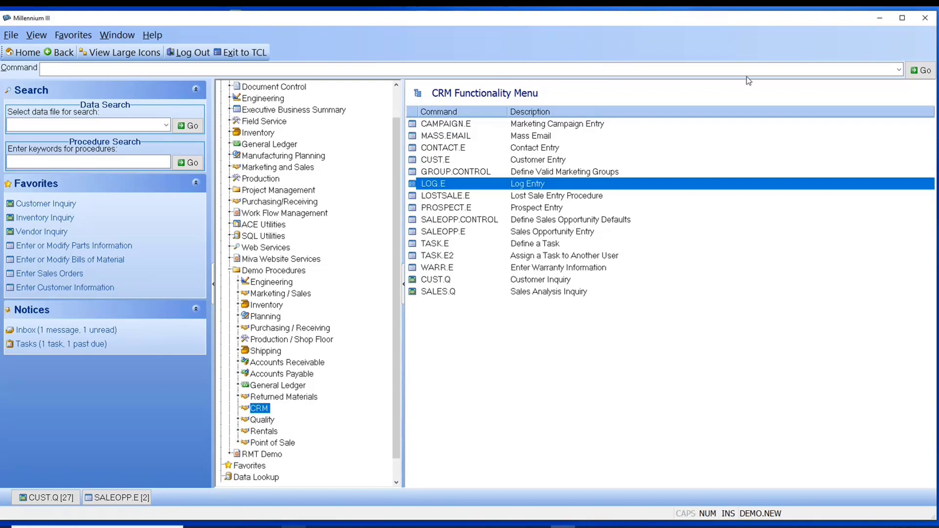
{"action": "double_click", "coordinate": [578, 172]}
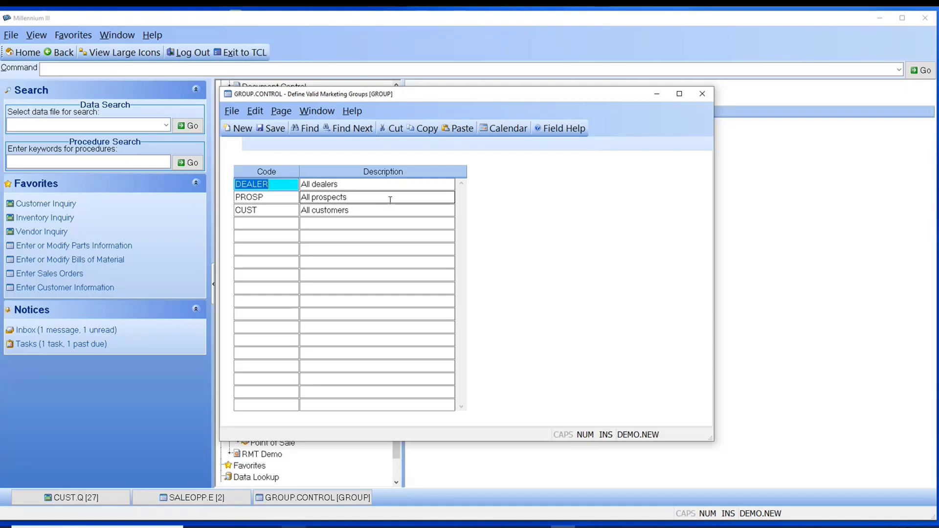
{"action": "left_click", "coordinate": [701, 95]}
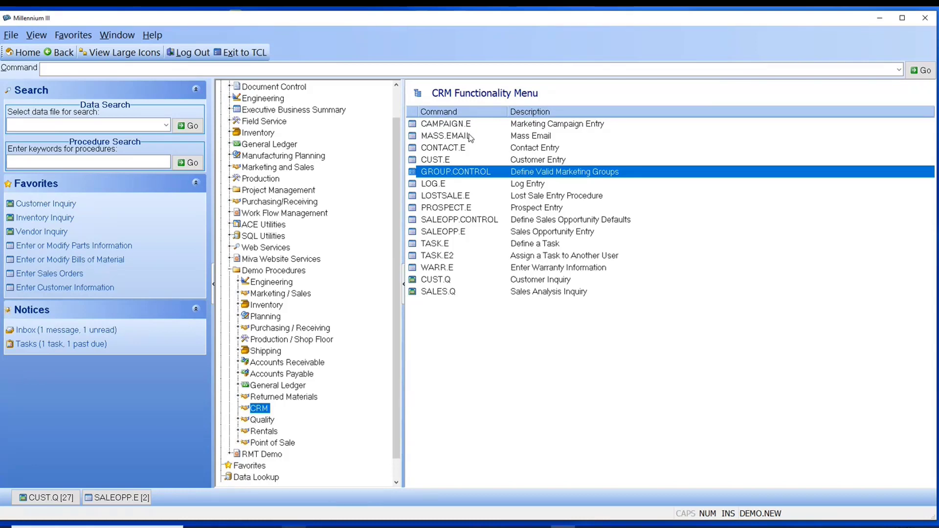
{"action": "left_click", "coordinate": [459, 201]}
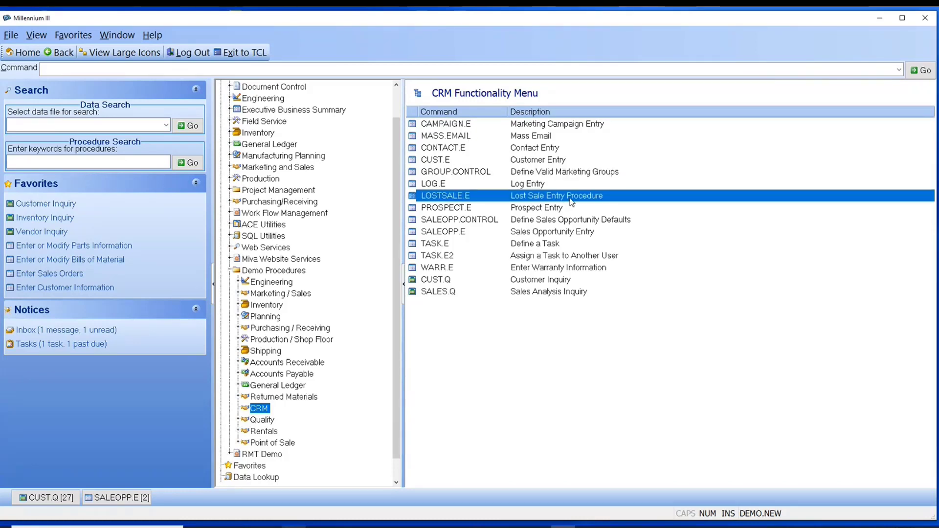
{"action": "left_click", "coordinate": [462, 211]}
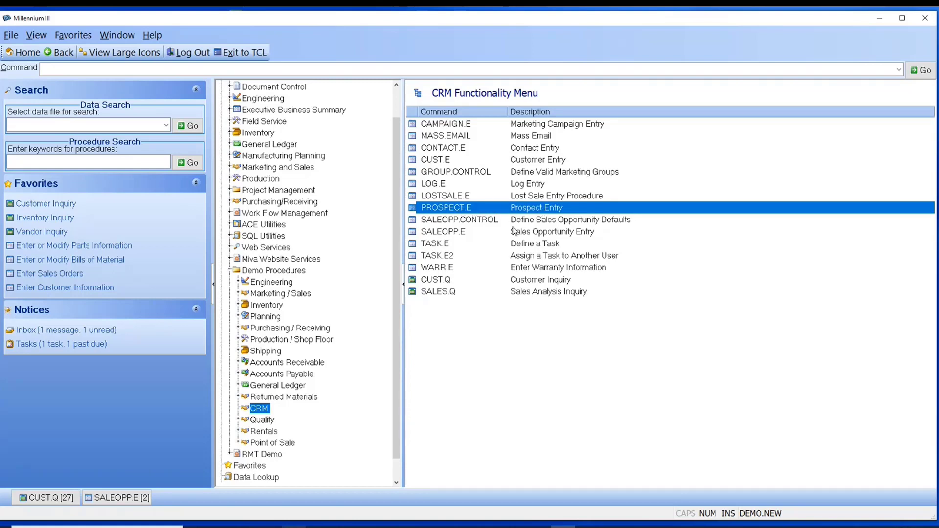
{"action": "double_click", "coordinate": [464, 224]}
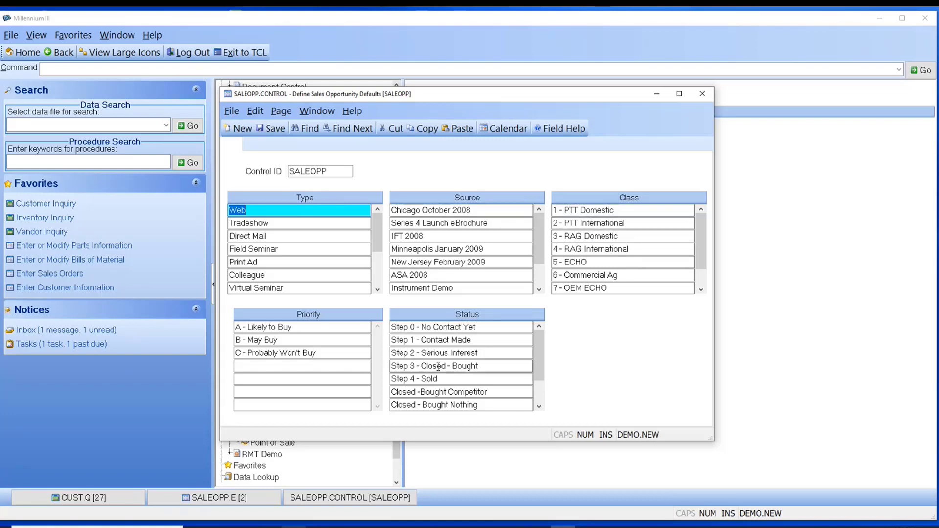
{"action": "left_click", "coordinate": [704, 96]}
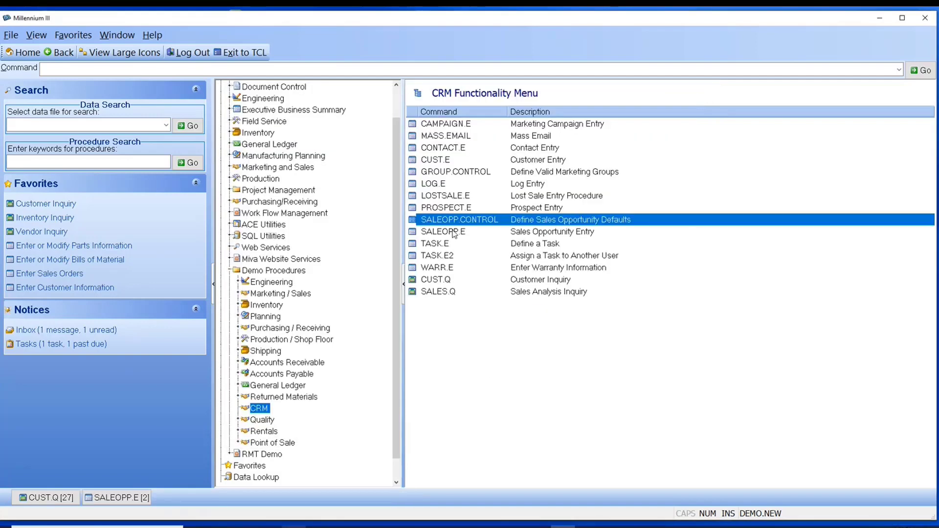
Restore sales opportunity 2, review prospect, customer and contact, keeping status Step 2 - Serious Interest.
{"action": "left_click", "coordinate": [130, 499]}
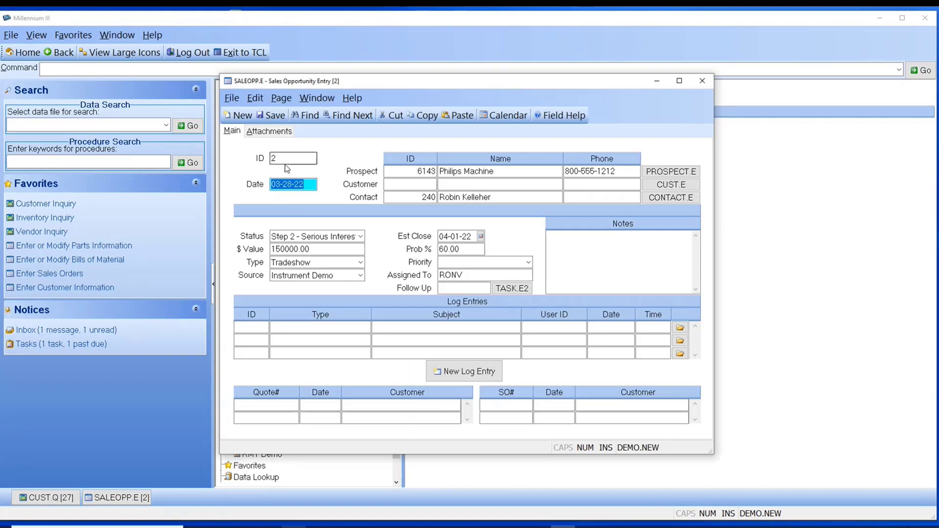
{"action": "left_click", "coordinate": [419, 173]}
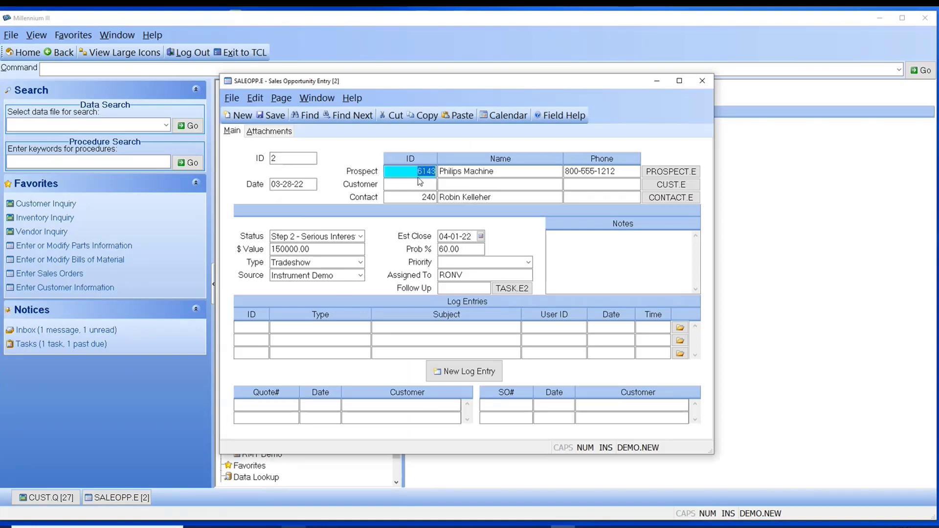
{"action": "left_click", "coordinate": [419, 182]}
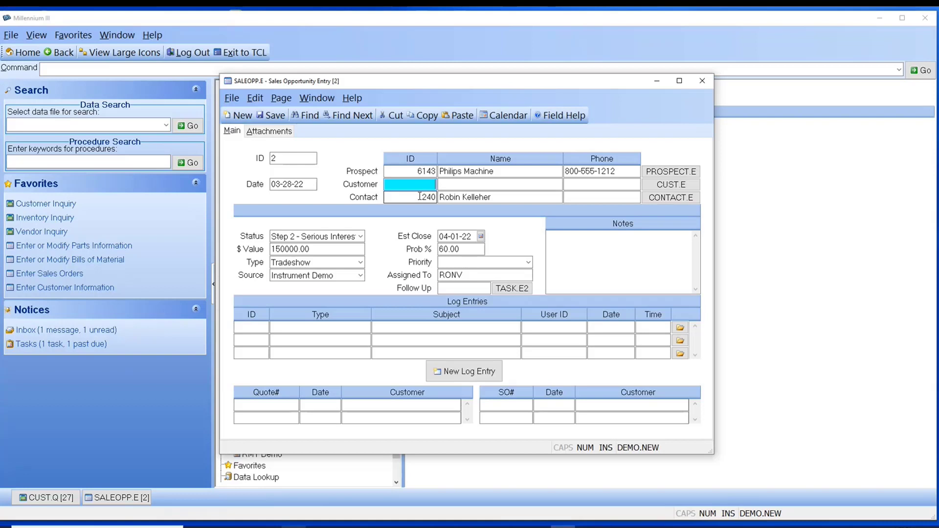
{"action": "left_click", "coordinate": [420, 197]}
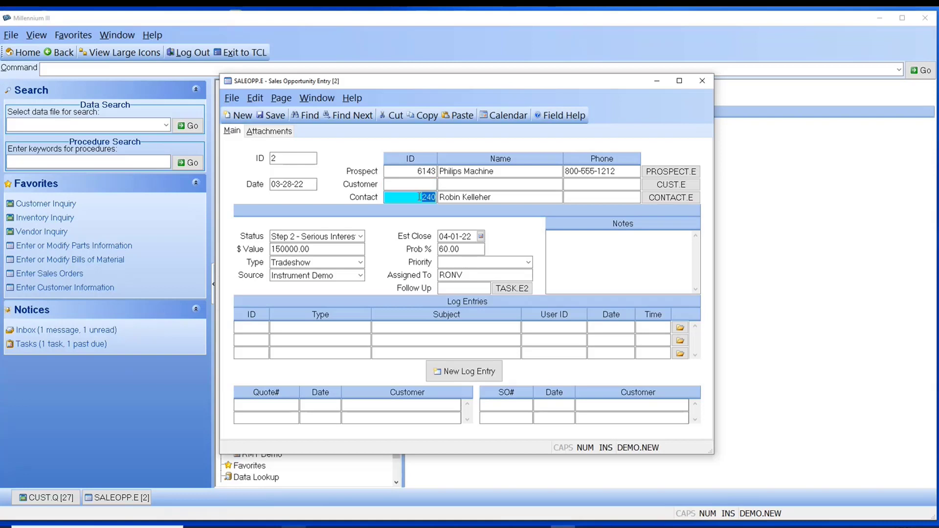
{"action": "left_click", "coordinate": [361, 237]}
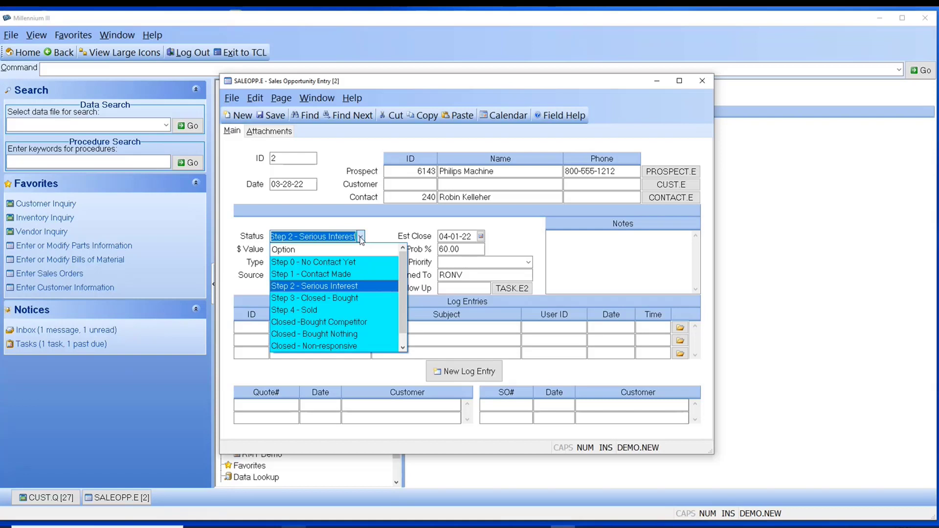
{"action": "left_click", "coordinate": [362, 237]}
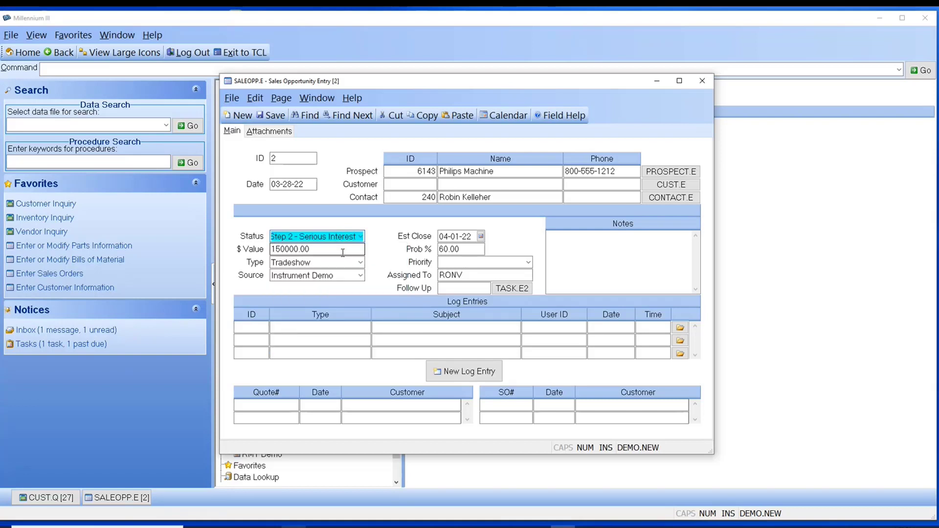
Review value, Tradeshow type, close date, probability, follow-up and linked quotes, then minimize.
{"action": "left_click", "coordinate": [342, 250]}
{"action": "left_click", "coordinate": [344, 263]}
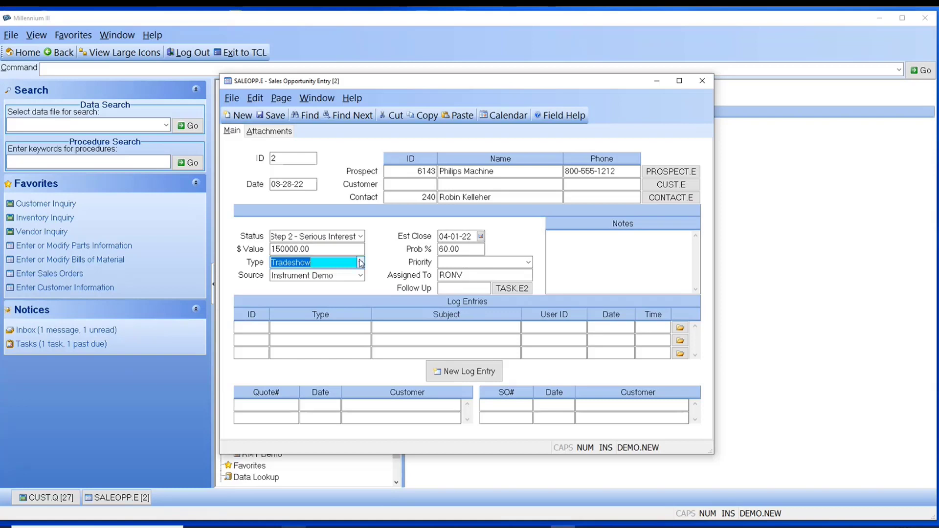
{"action": "left_click", "coordinate": [466, 236]}
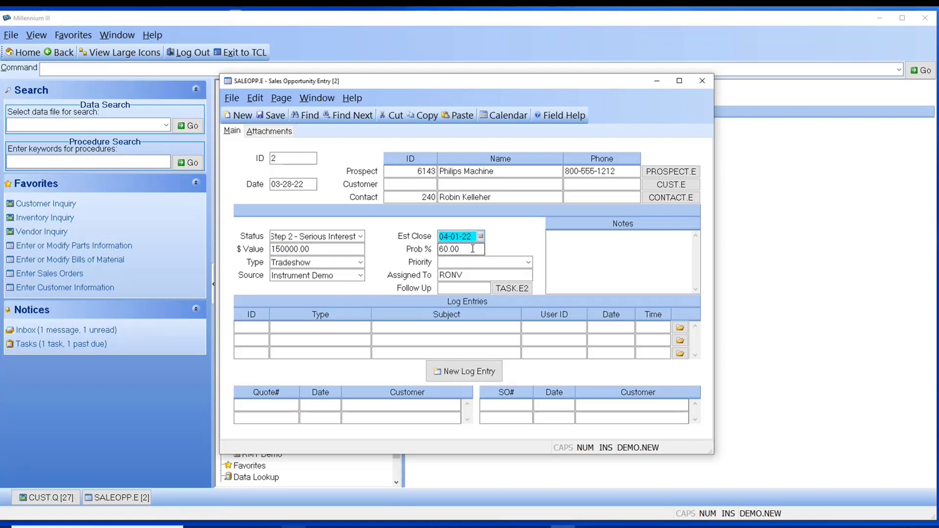
{"action": "left_click", "coordinate": [472, 249]}
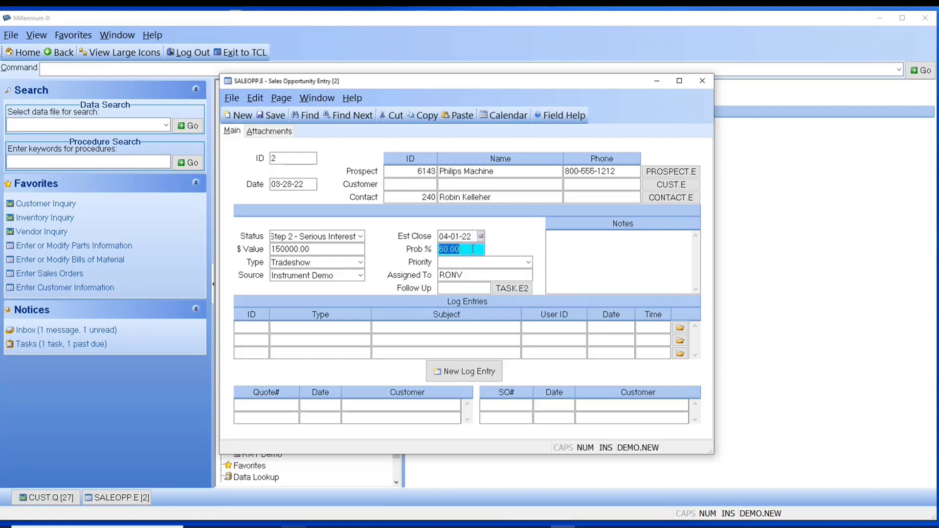
{"action": "left_click", "coordinate": [462, 289]}
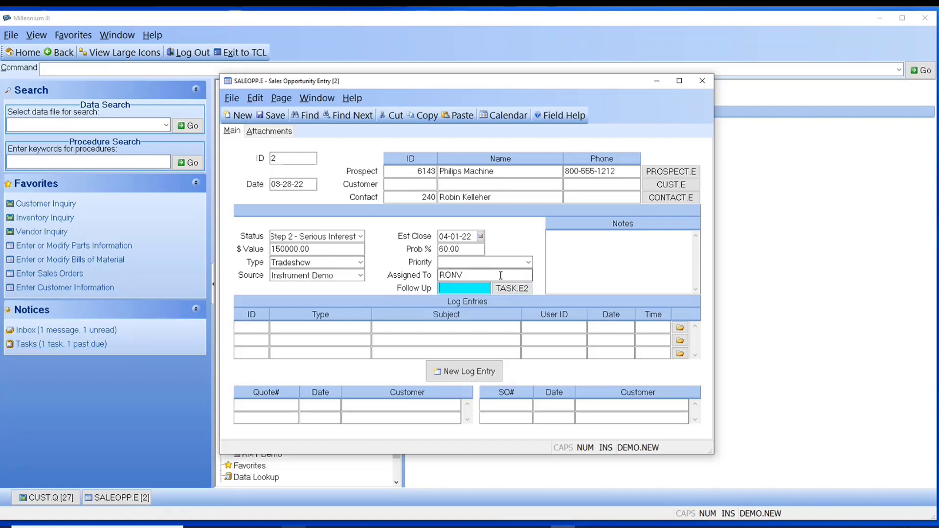
{"action": "left_click", "coordinate": [269, 402]}
{"action": "key", "text": "Tab"}
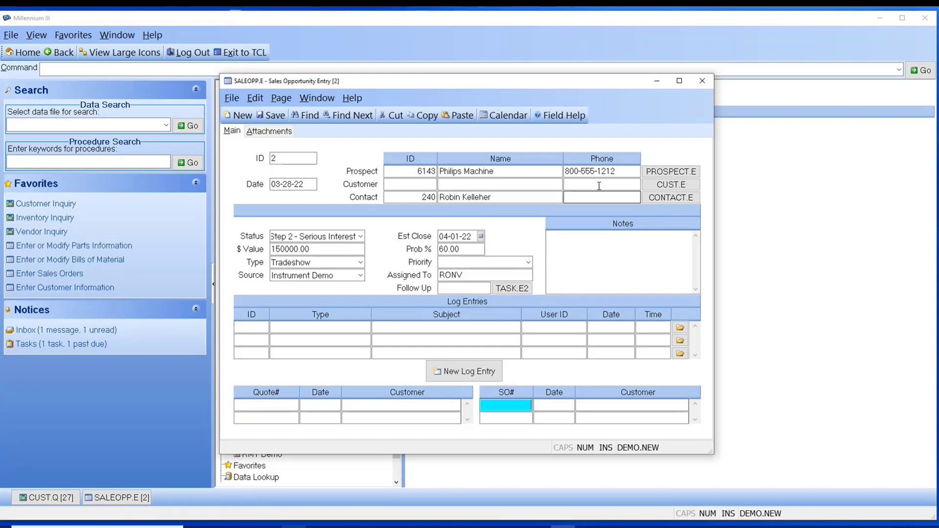
{"action": "left_click", "coordinate": [655, 81]}
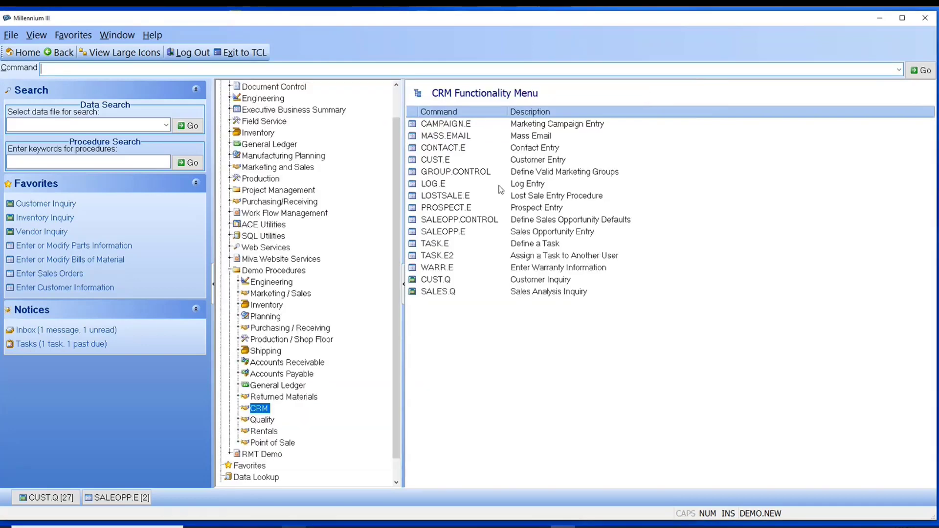
Open Task Entry, review scheduled, reminder, subject and description fields, then exit without saving.
{"action": "double_click", "coordinate": [442, 245]}
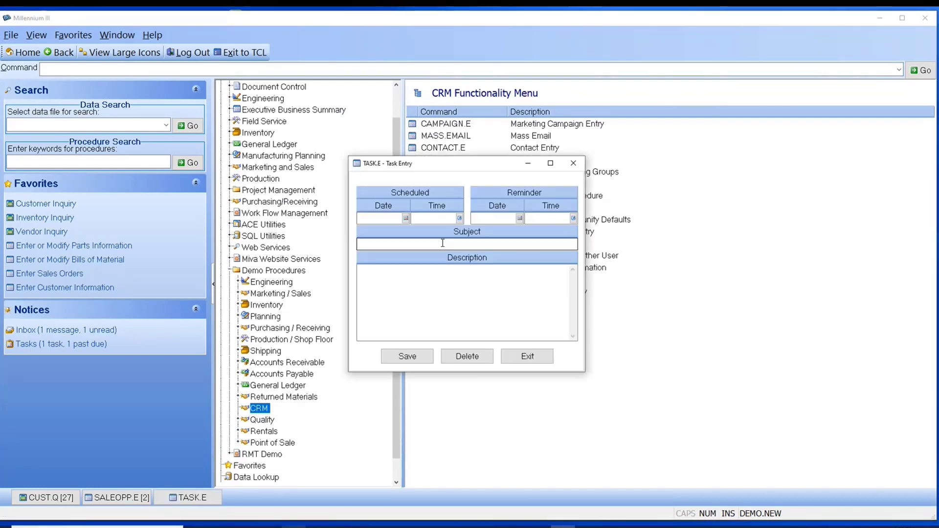
{"action": "left_click", "coordinate": [380, 220]}
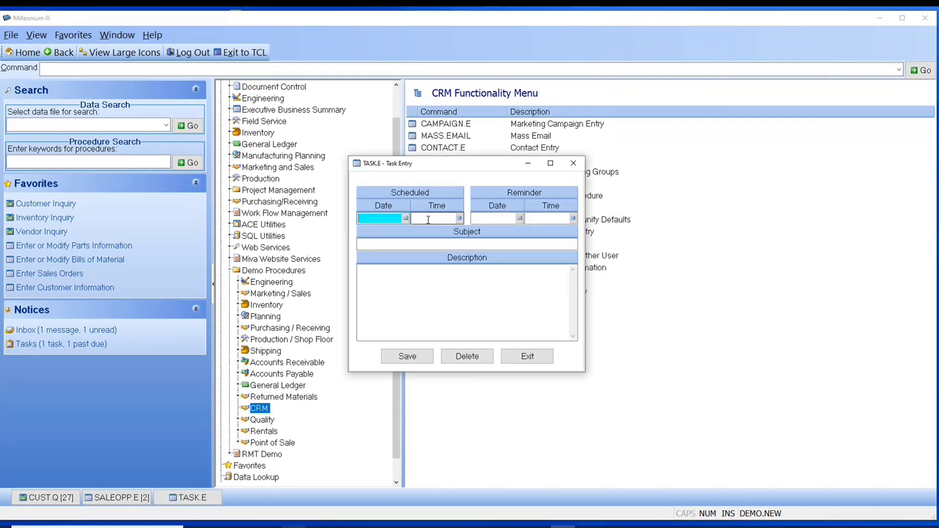
{"action": "key", "text": "Tab"}
{"action": "left_click", "coordinate": [503, 218]}
{"action": "left_click", "coordinate": [543, 217]}
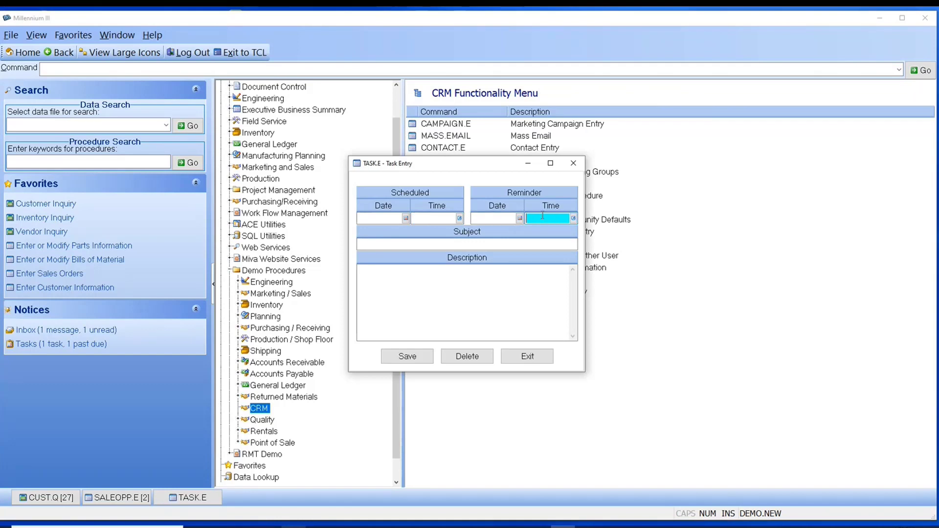
{"action": "left_click", "coordinate": [482, 240]}
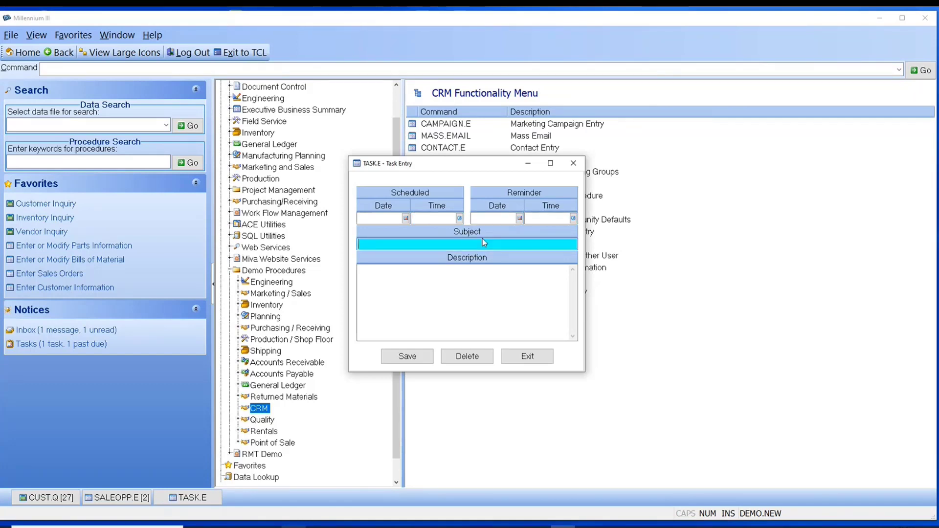
{"action": "left_click", "coordinate": [483, 281]}
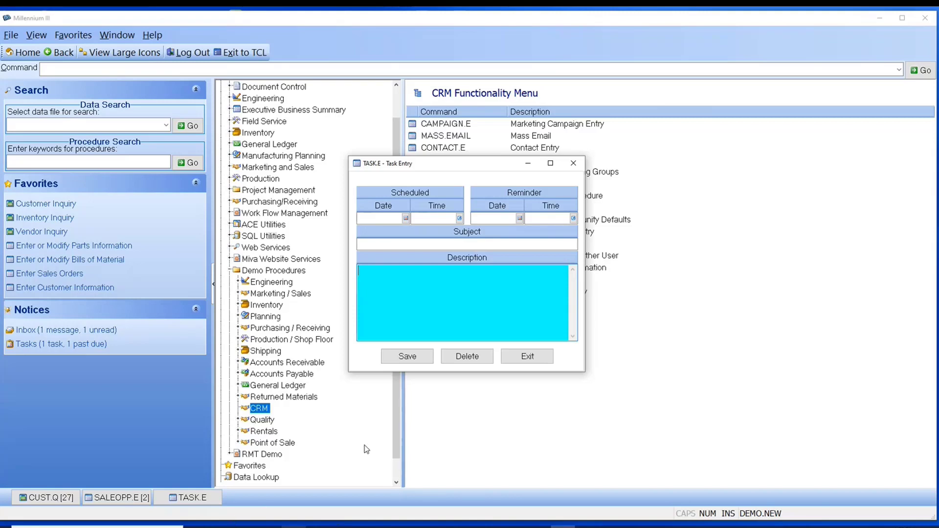
{"action": "left_click", "coordinate": [527, 358]}
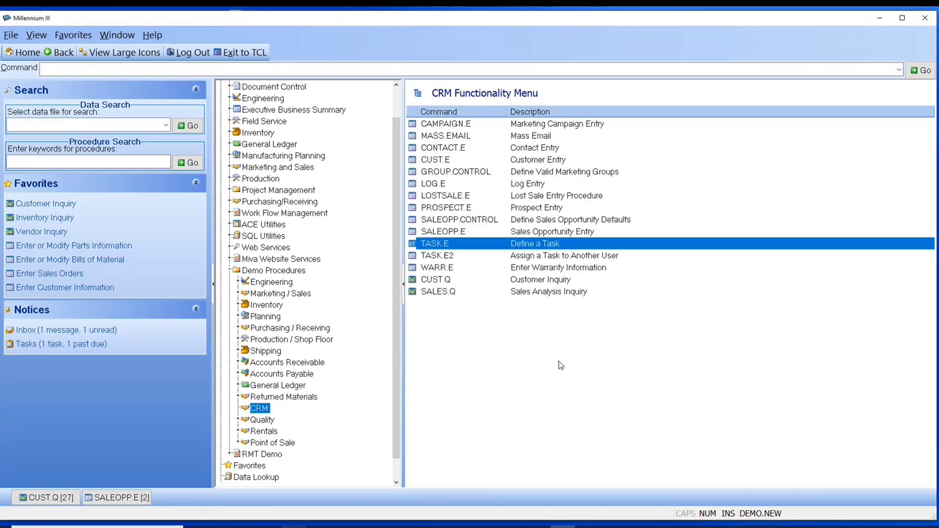
{"action": "left_click", "coordinate": [451, 258]}
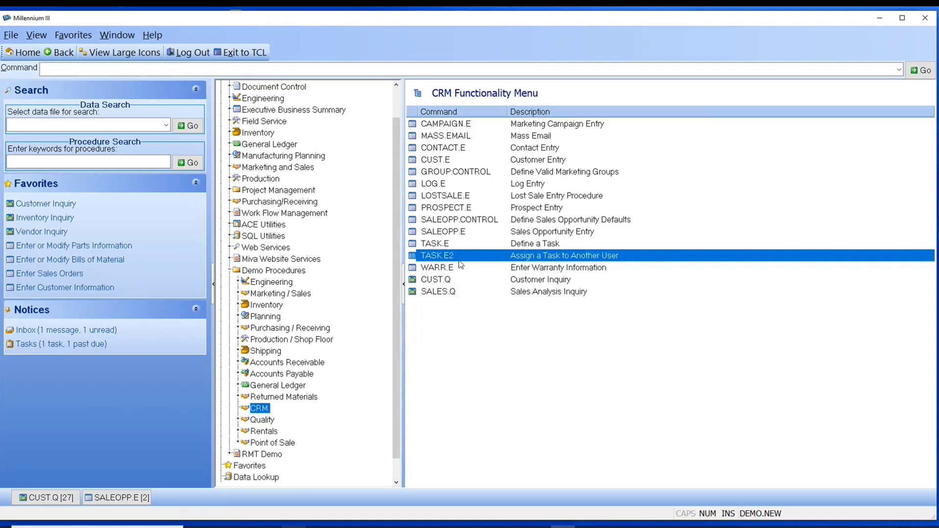
{"action": "double_click", "coordinate": [460, 268]}
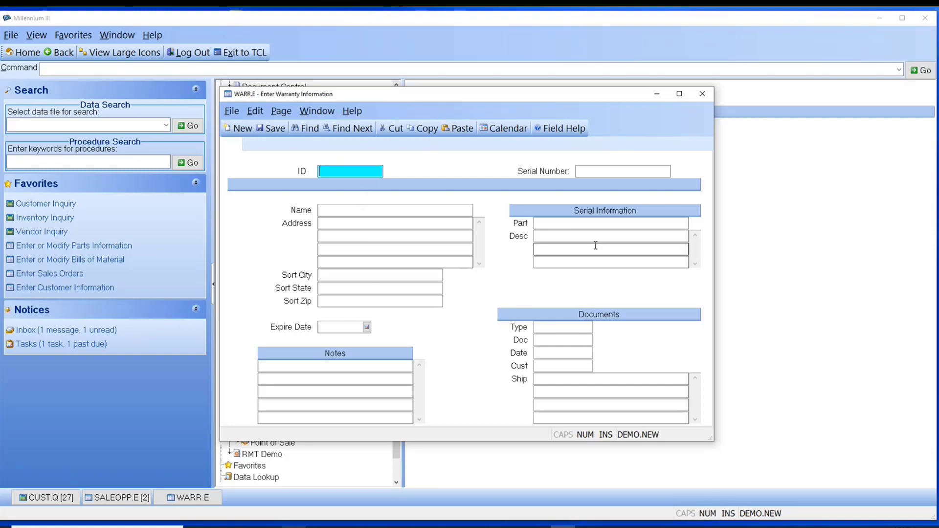
{"action": "left_click", "coordinate": [569, 366]}
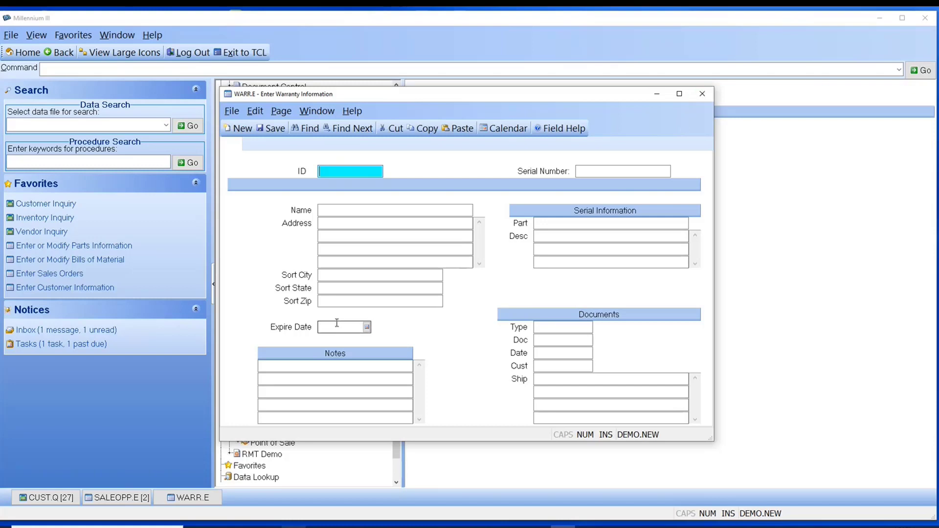
{"action": "left_click", "coordinate": [702, 95]}
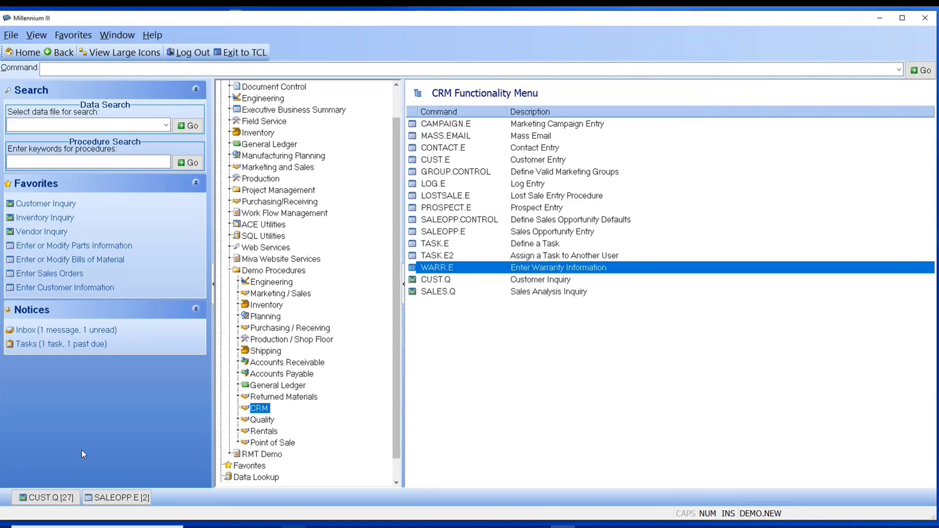
Bring back the Customer Inquiry and view Evans Supplies' monthly sales summary.
{"action": "left_click", "coordinate": [45, 497]}
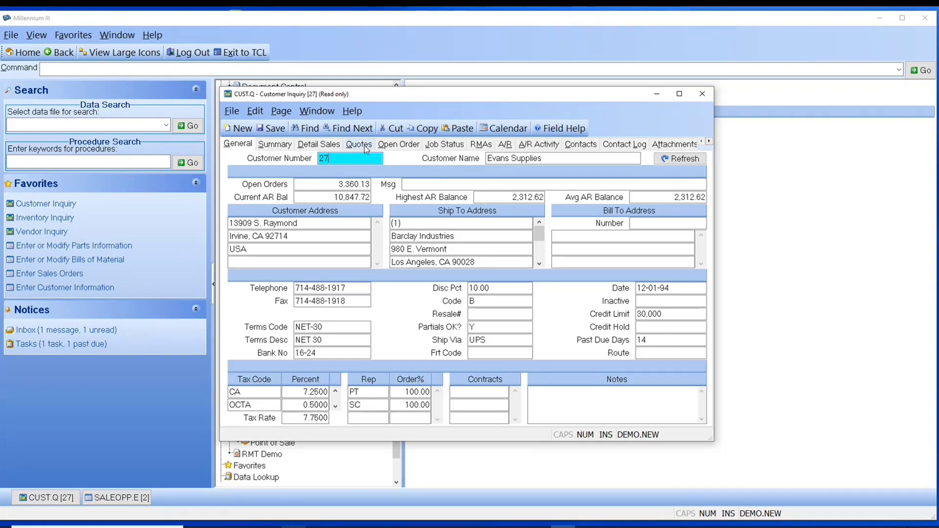
{"action": "left_click", "coordinate": [286, 149]}
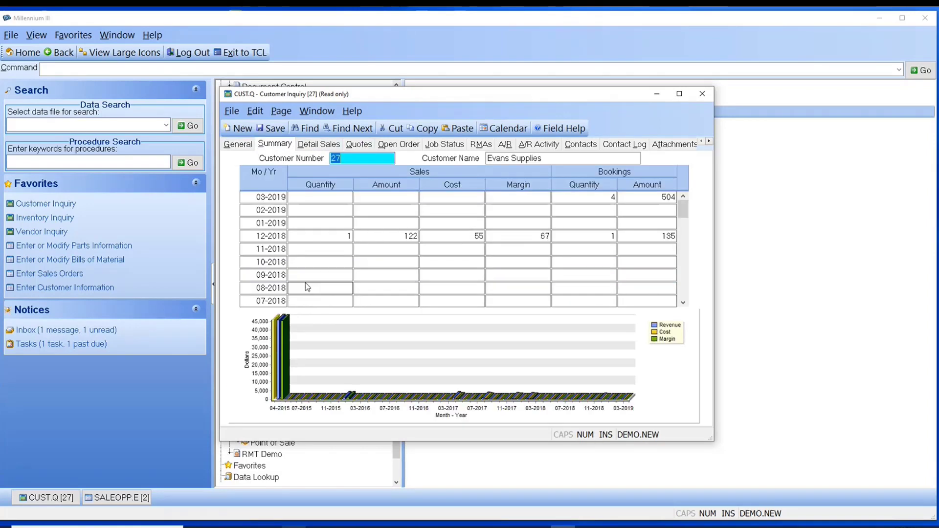
{"action": "left_click", "coordinate": [685, 234]}
{"action": "mouse_move", "coordinate": [686, 234]}
{"action": "left_mouse_down"}
{"action": "mouse_move", "coordinate": [685, 283]}
{"action": "mouse_move", "coordinate": [685, 235]}
{"action": "left_mouse_up"}
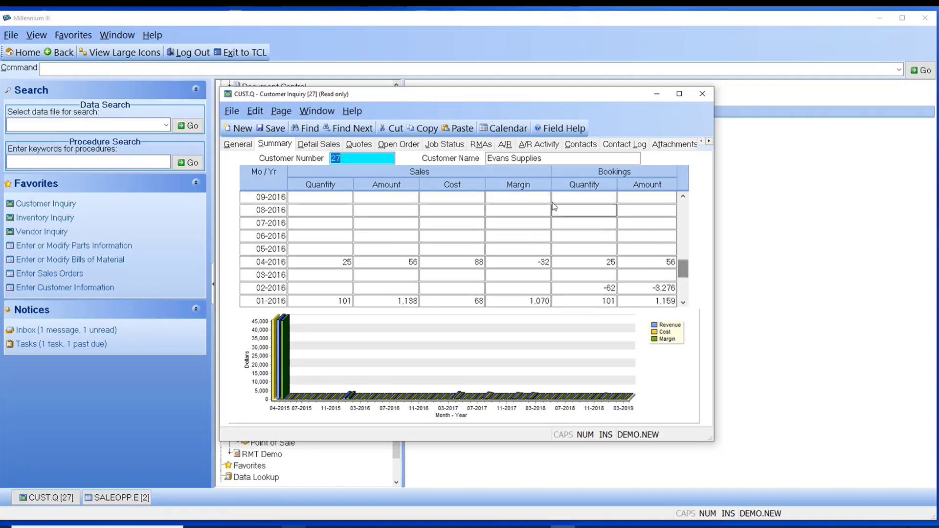
Open shipment 5019-1's detail from Detail Sales, check its waybill number, and close it.
{"action": "left_click", "coordinate": [338, 146]}
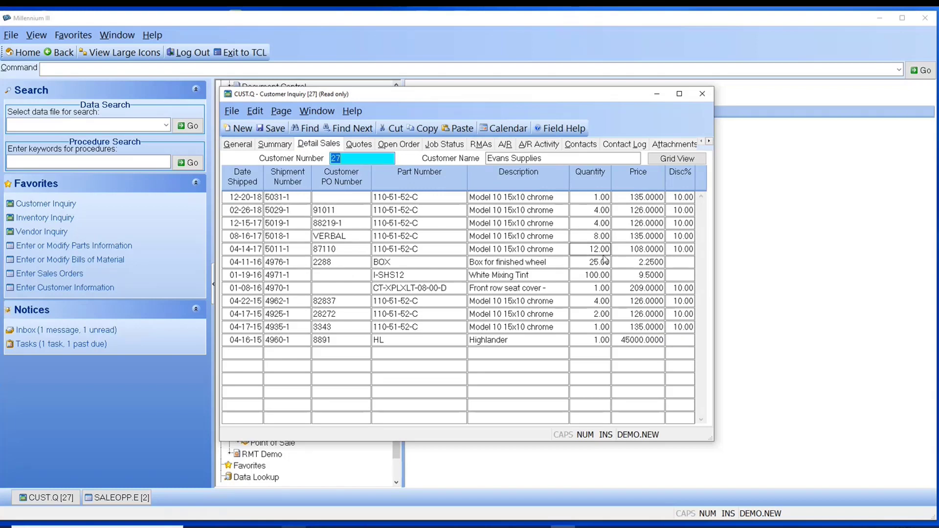
{"action": "left_click", "coordinate": [294, 223]}
{"action": "right_click", "coordinate": [293, 223]}
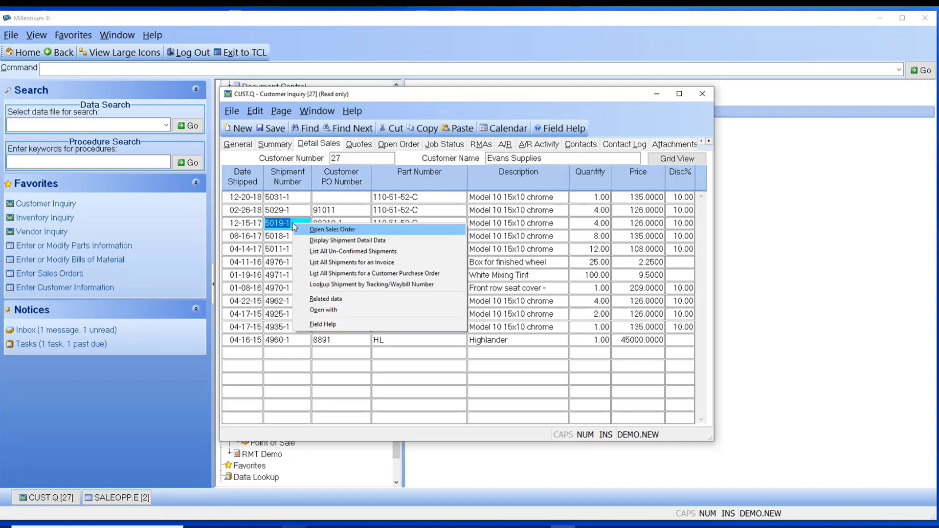
{"action": "left_click", "coordinate": [337, 240]}
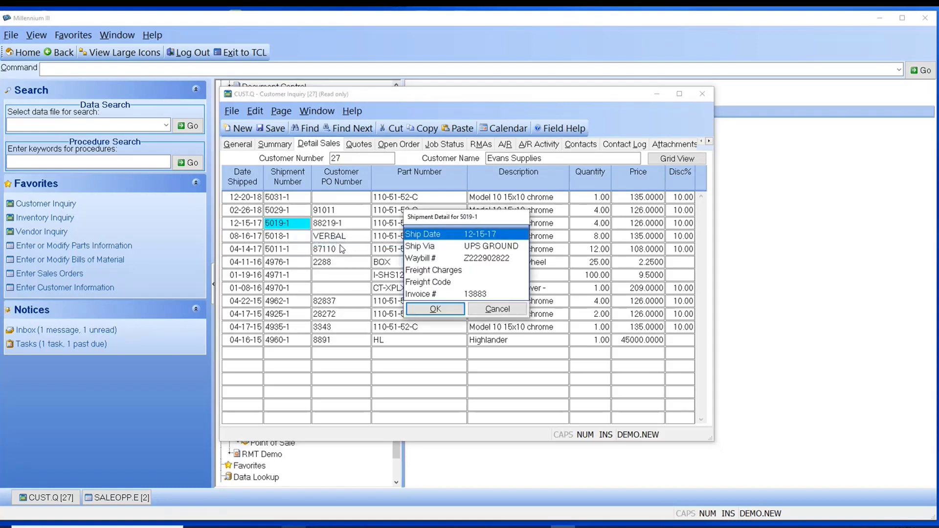
{"action": "left_click", "coordinate": [512, 260]}
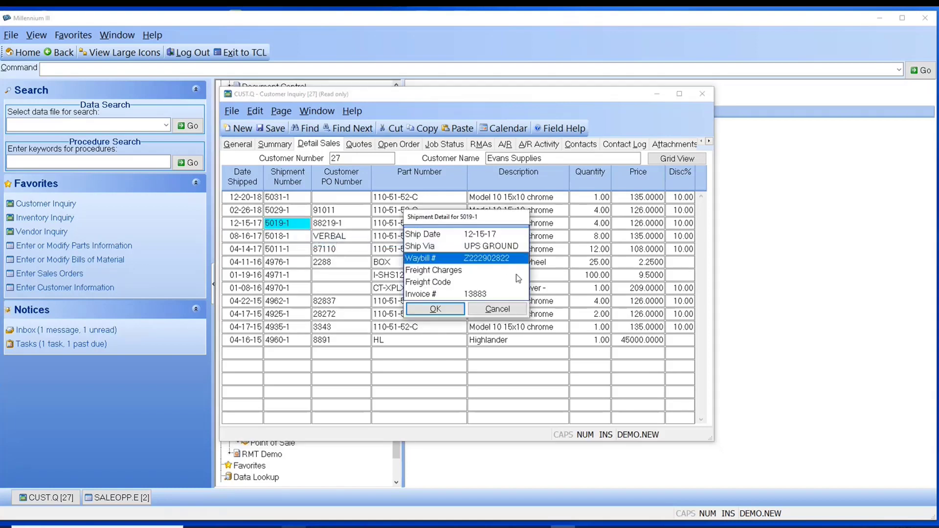
{"action": "left_click", "coordinate": [490, 309]}
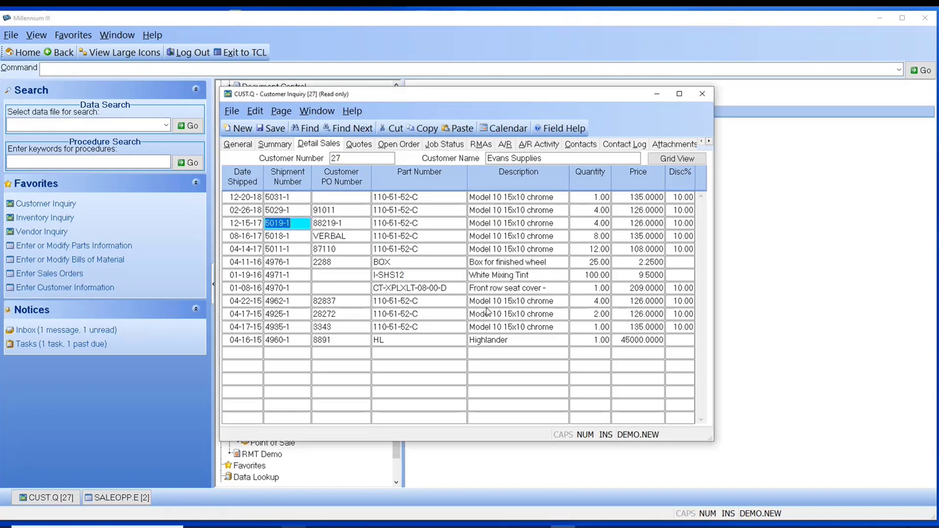
View the customer's quotes, open orders, job status, RMAs, A/R aging and A/R activity.
{"action": "left_click", "coordinate": [367, 145]}
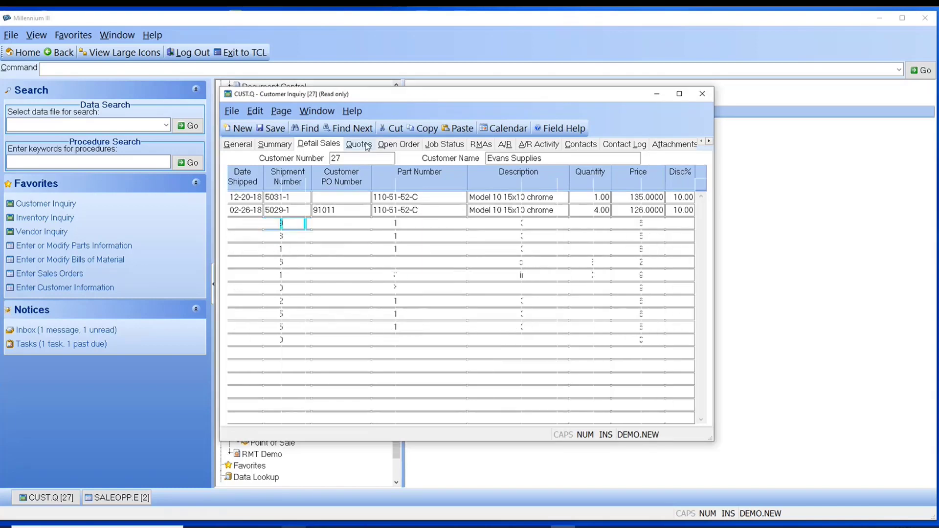
{"action": "left_click", "coordinate": [405, 147]}
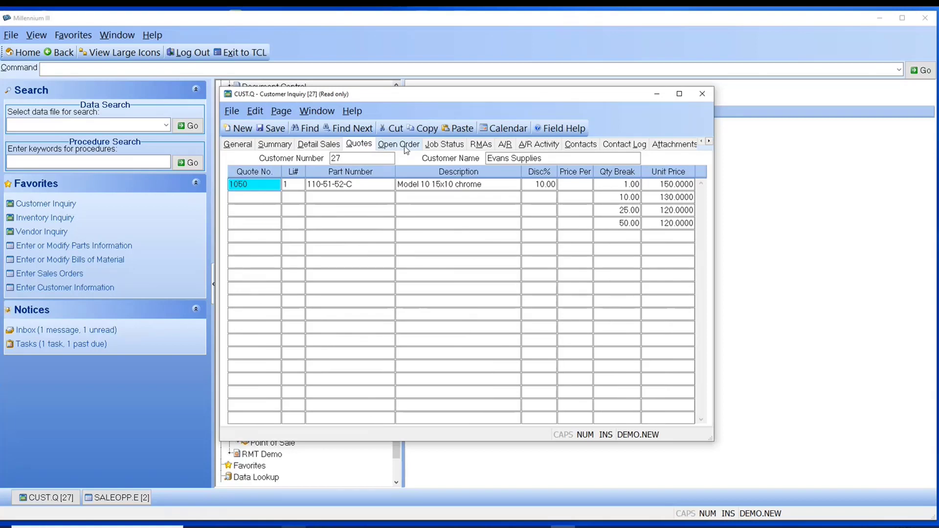
{"action": "left_click", "coordinate": [451, 147]}
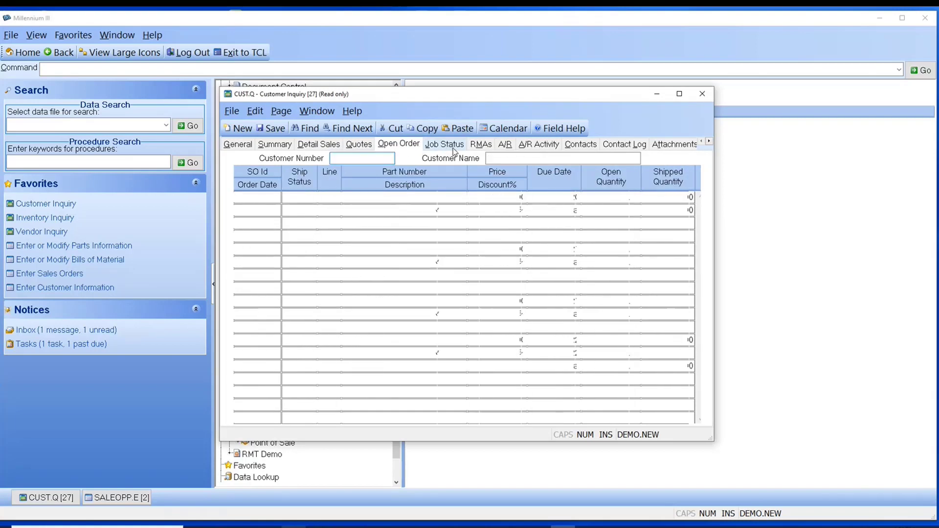
{"action": "left_click", "coordinate": [482, 145]}
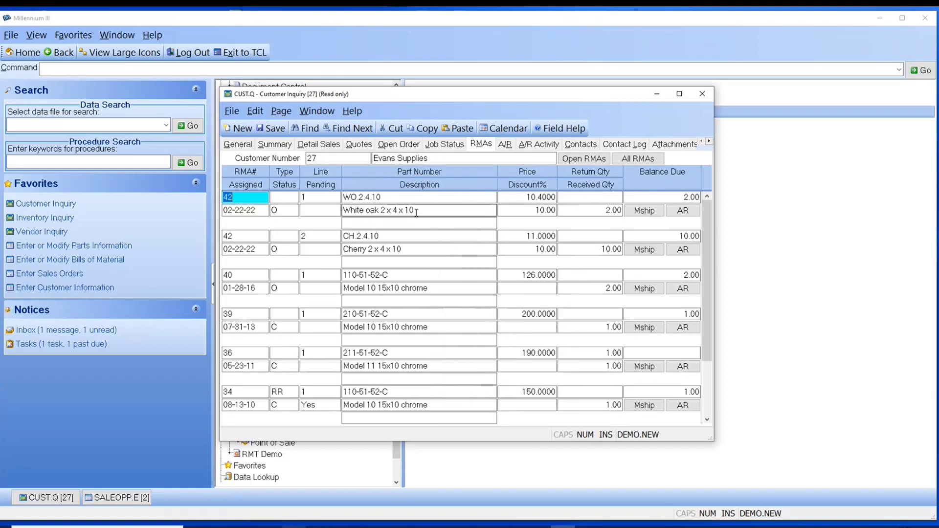
{"action": "left_click", "coordinate": [506, 145]}
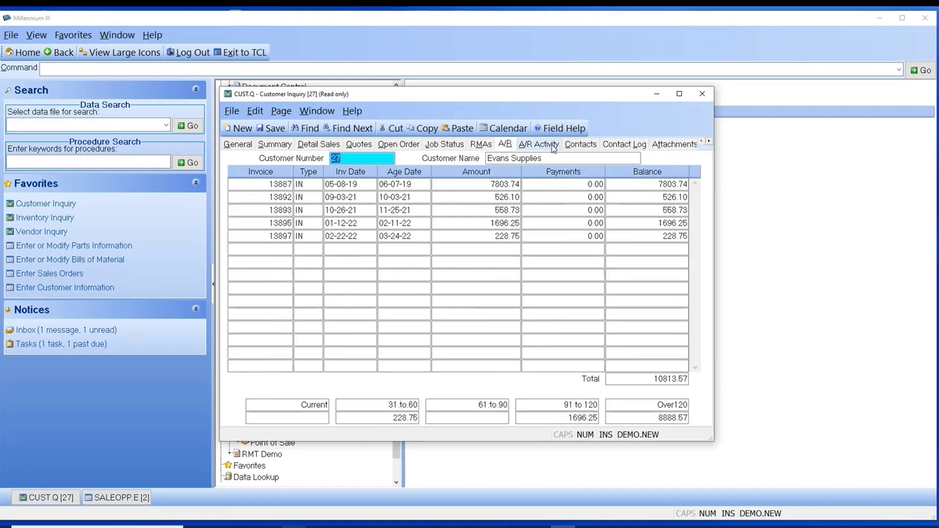
{"action": "left_click", "coordinate": [553, 146]}
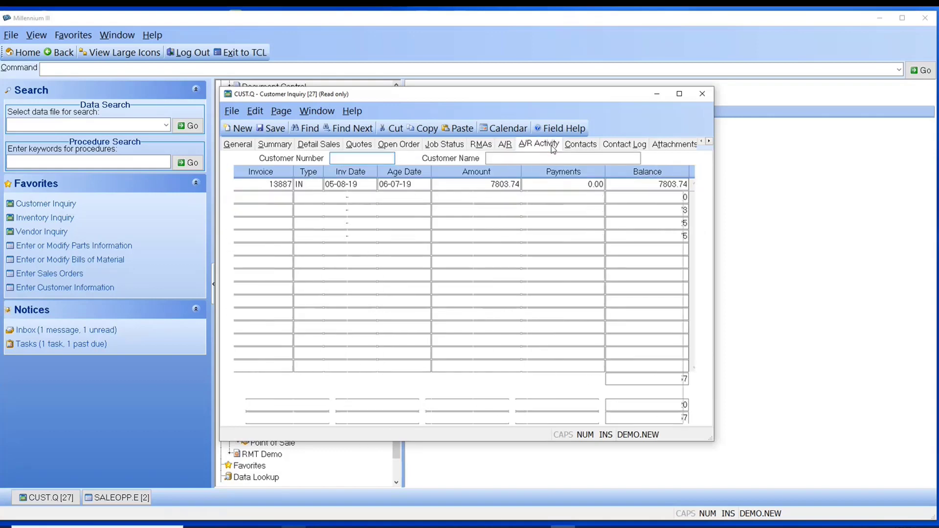
View the contacts, contact log and empty Misc Cash page, then scroll the tabs back.
{"action": "left_click", "coordinate": [584, 147]}
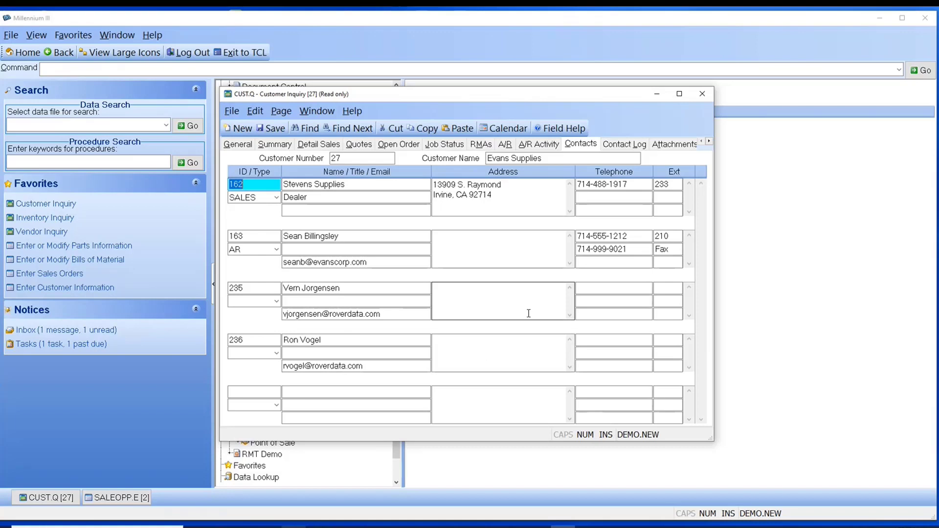
{"action": "left_click", "coordinate": [633, 145]}
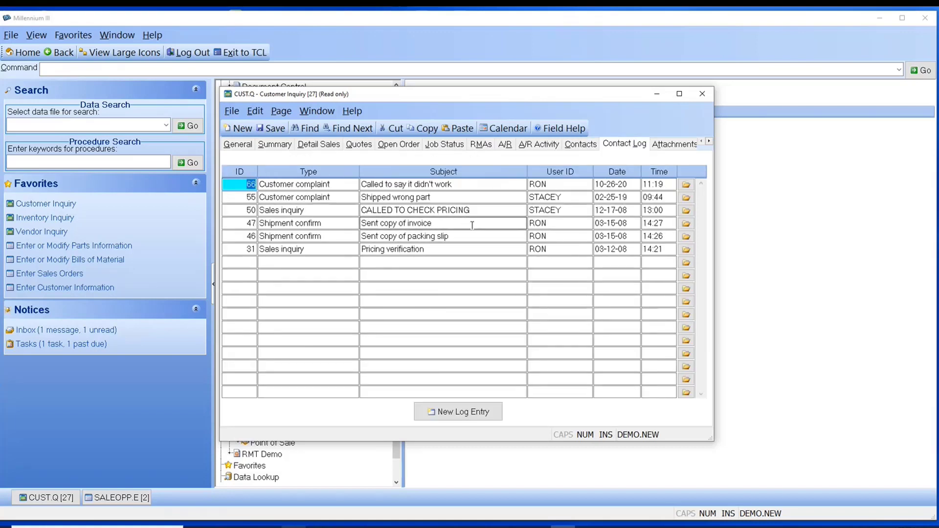
{"action": "left_click", "coordinate": [710, 142]}
{"action": "left_click", "coordinate": [710, 142]}
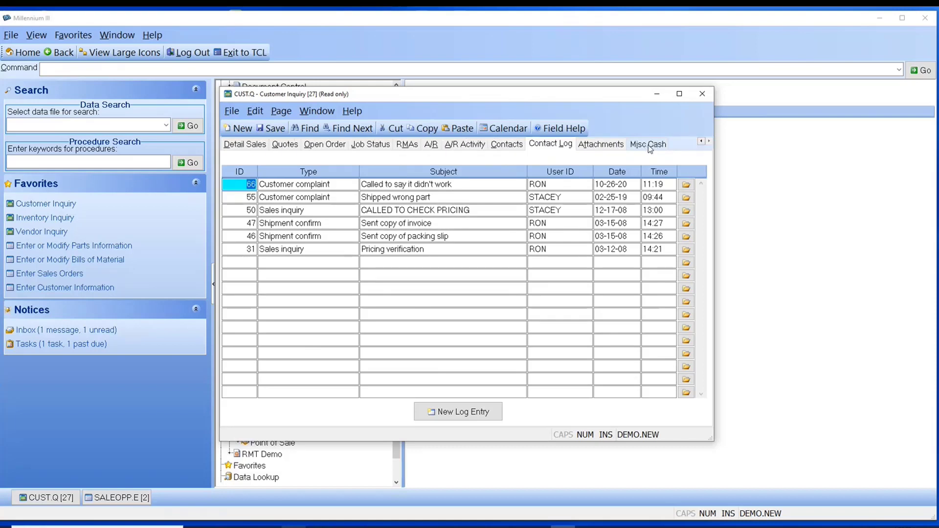
{"action": "left_click", "coordinate": [636, 146]}
{"action": "left_click", "coordinate": [701, 142]}
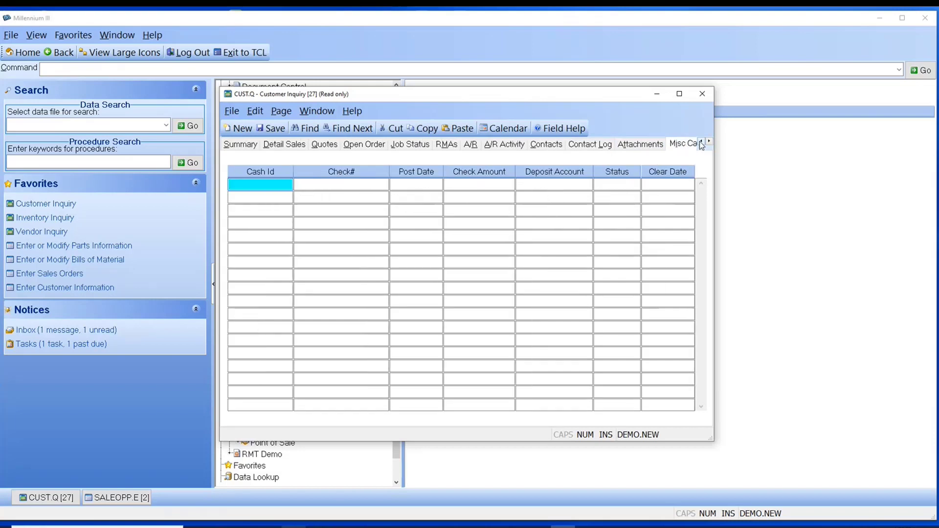
{"action": "left_click", "coordinate": [702, 142]}
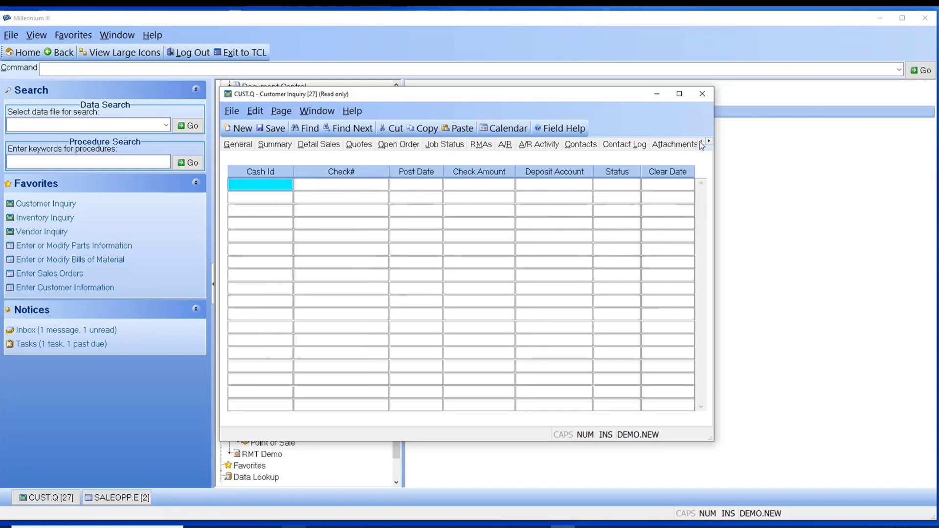
View General account info, then cancel the Open with choices for shipment 5019-1 on Detail Sales.
{"action": "left_click", "coordinate": [236, 146]}
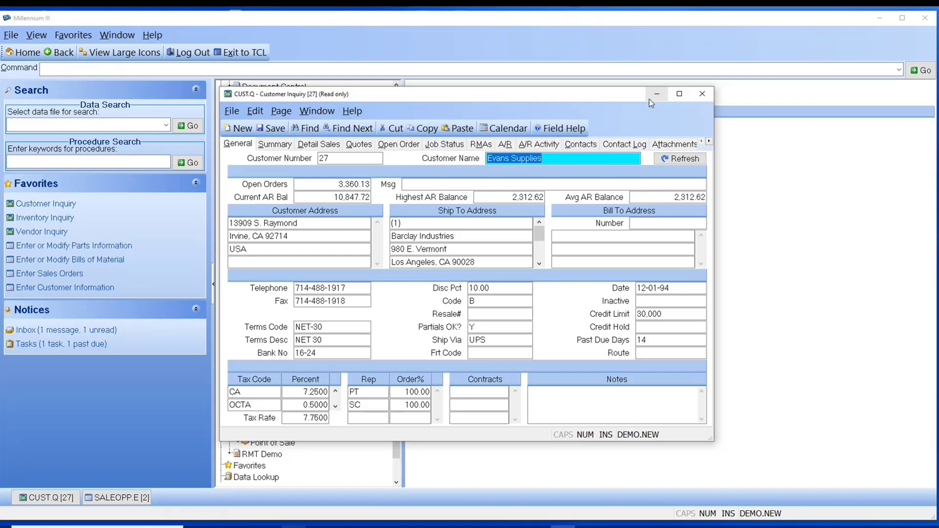
{"action": "left_click", "coordinate": [325, 146]}
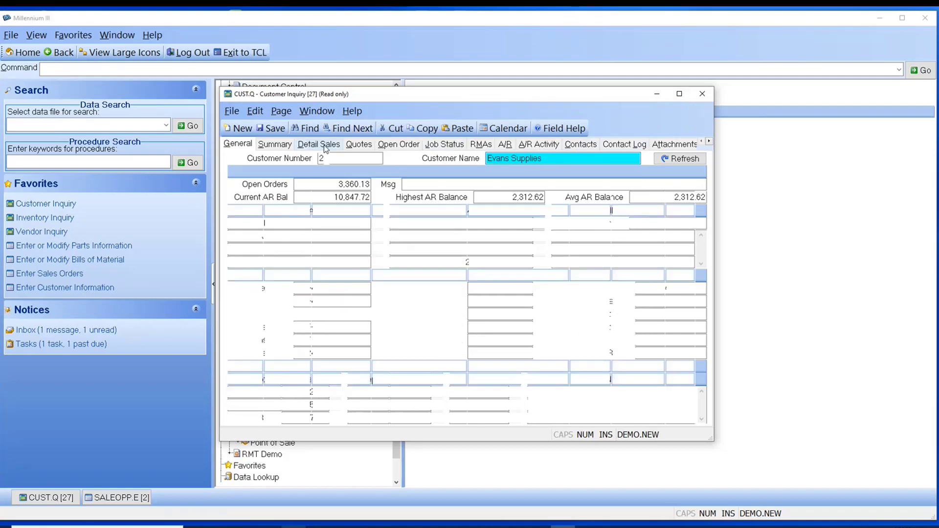
{"action": "left_click", "coordinate": [287, 223]}
{"action": "right_click", "coordinate": [288, 227]}
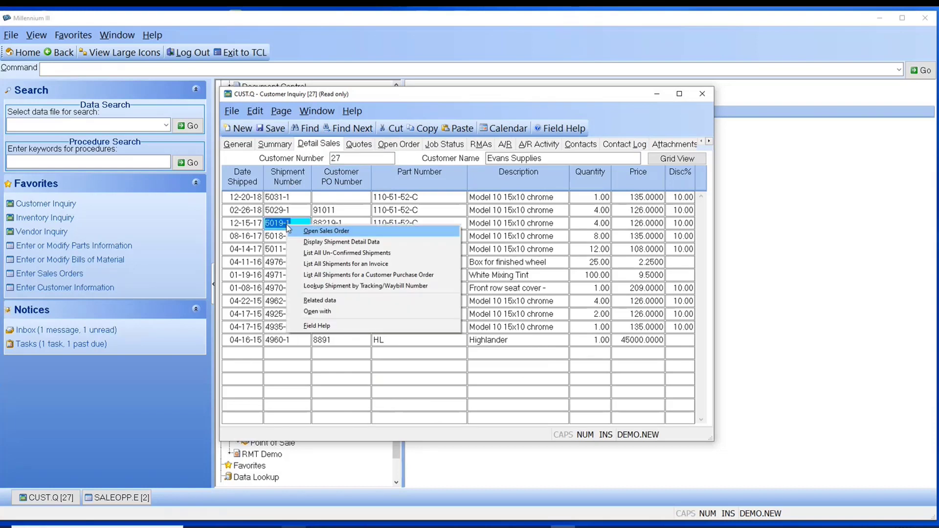
{"action": "left_click", "coordinate": [317, 314]}
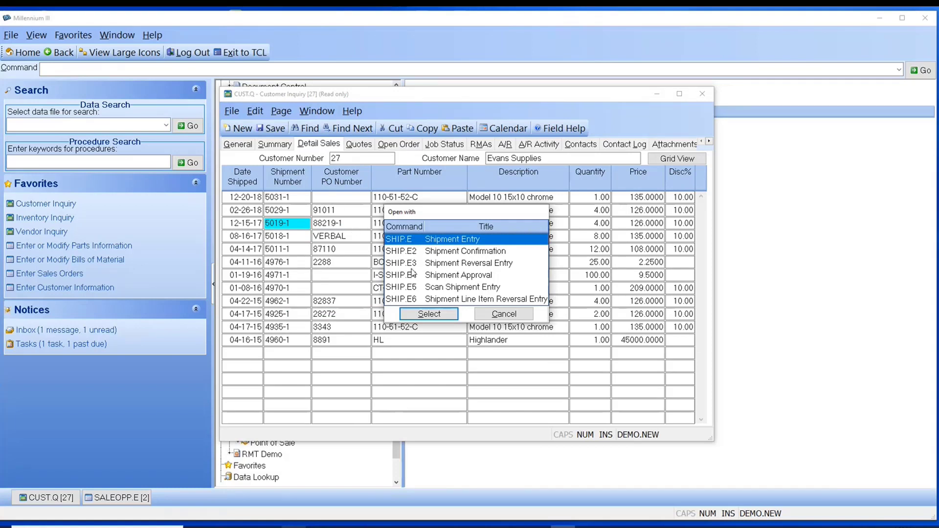
{"action": "left_click", "coordinate": [511, 318]}
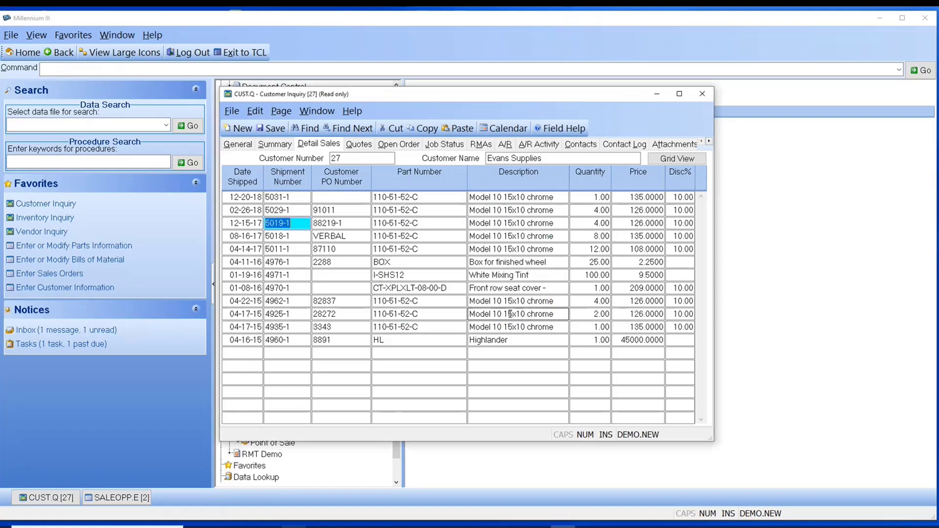
Minimize the customer inquiry and load Sales Analysis Inquiry history for customer 27.
{"action": "left_click", "coordinate": [658, 94]}
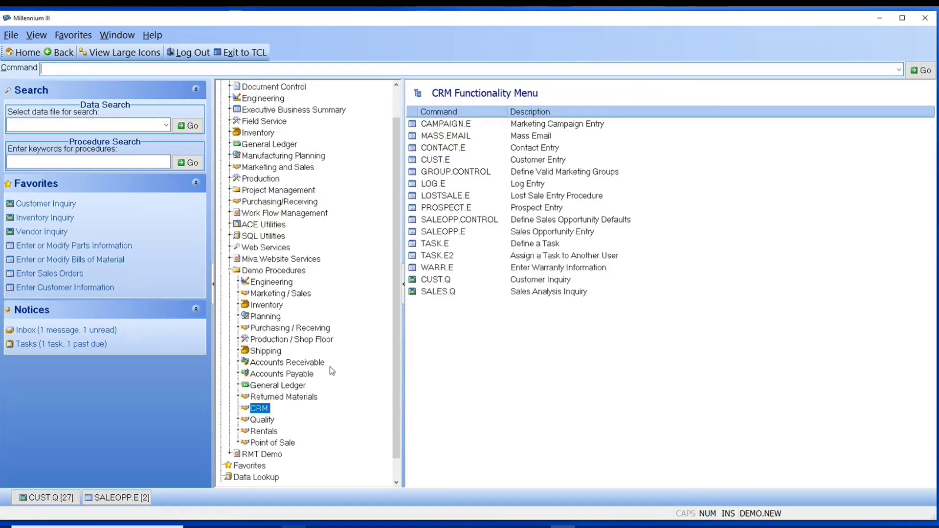
{"action": "left_click", "coordinate": [448, 293]}
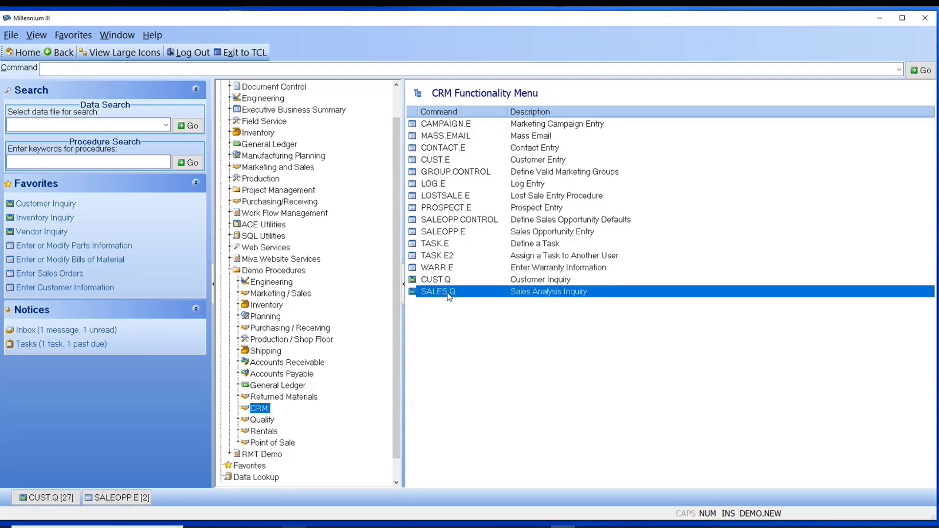
{"action": "double_click", "coordinate": [448, 294]}
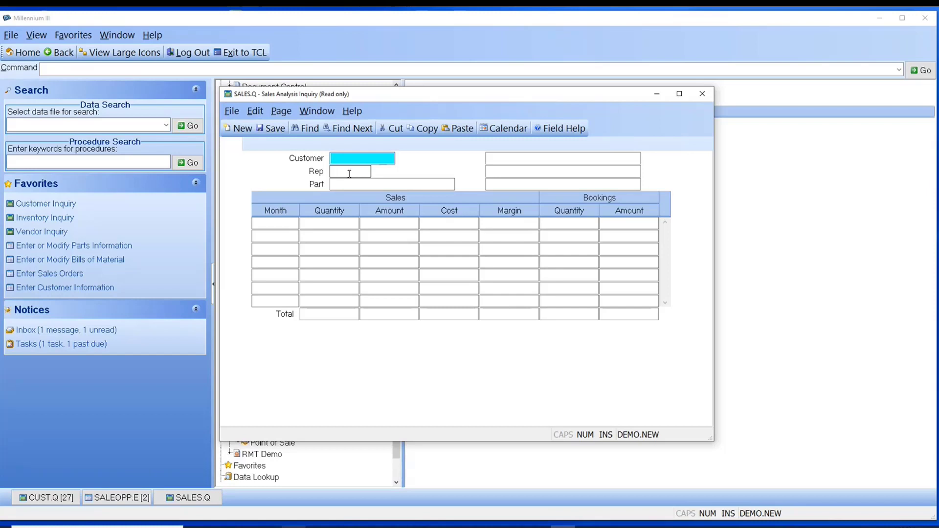
{"action": "type", "text": "27"}
{"action": "key", "text": "Return"}
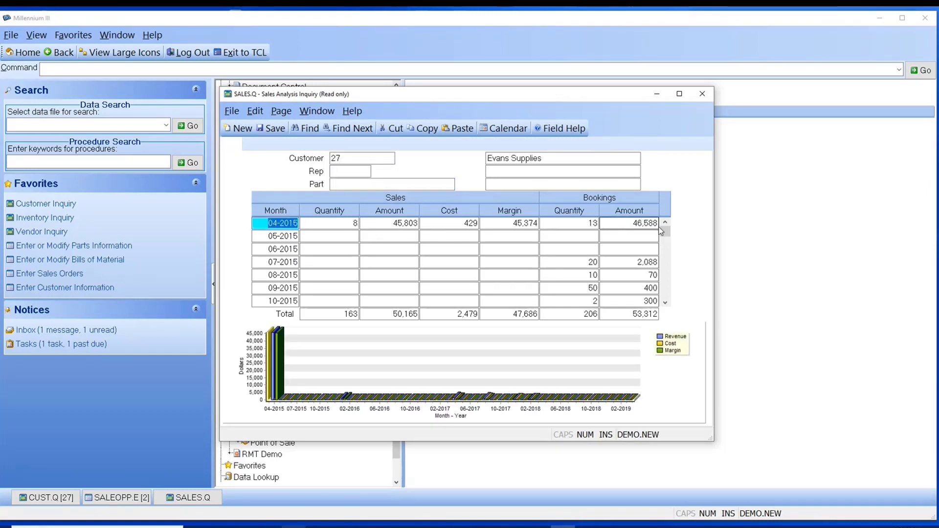
{"action": "mouse_move", "coordinate": [666, 231]}
{"action": "left_mouse_down"}
{"action": "mouse_move", "coordinate": [667, 294]}
{"action": "mouse_move", "coordinate": [665, 230]}
{"action": "left_mouse_up"}
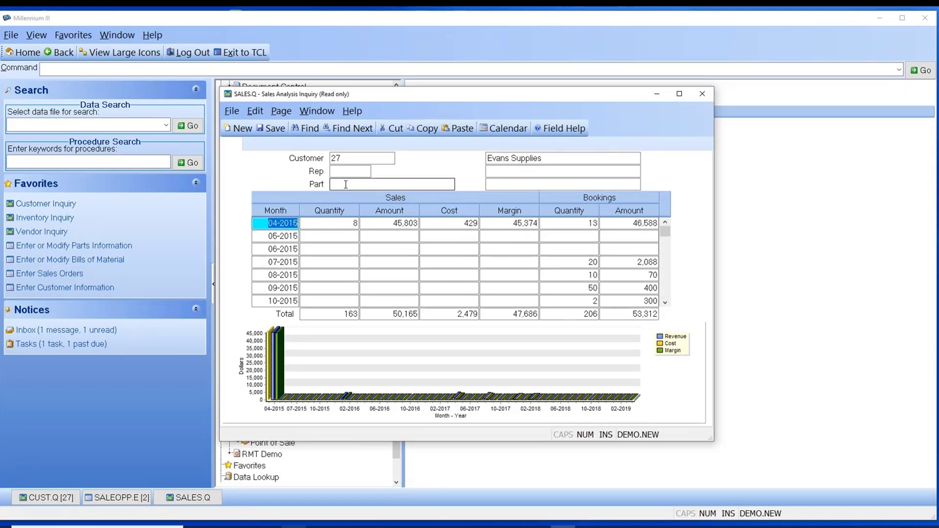
Clear the customer filter and select part 110-51-52-C via a 110- lookup.
{"action": "left_click", "coordinate": [352, 160]}
{"action": "key", "text": "BackSpace"}
{"action": "key", "text": "Tab"}
{"action": "key", "text": "Tab"}
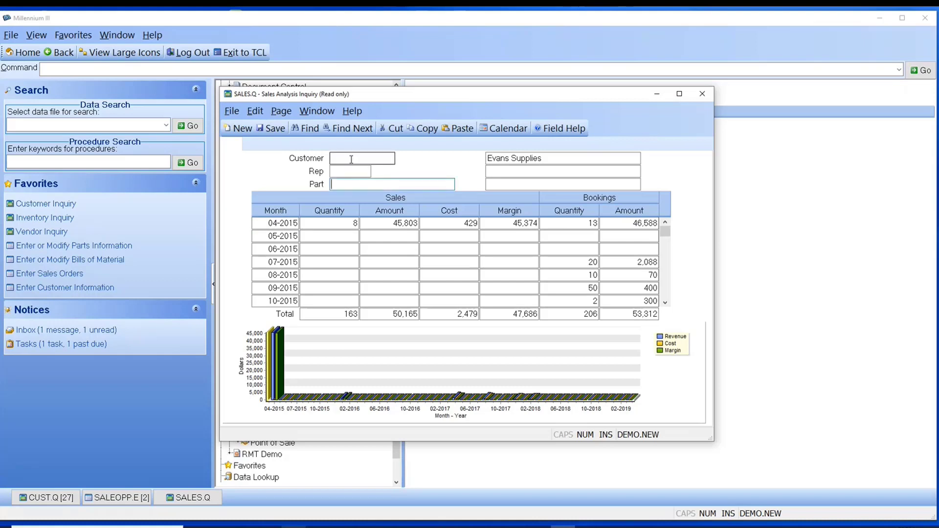
{"action": "type", "text": "110-"}
{"action": "key", "text": "Tab"}
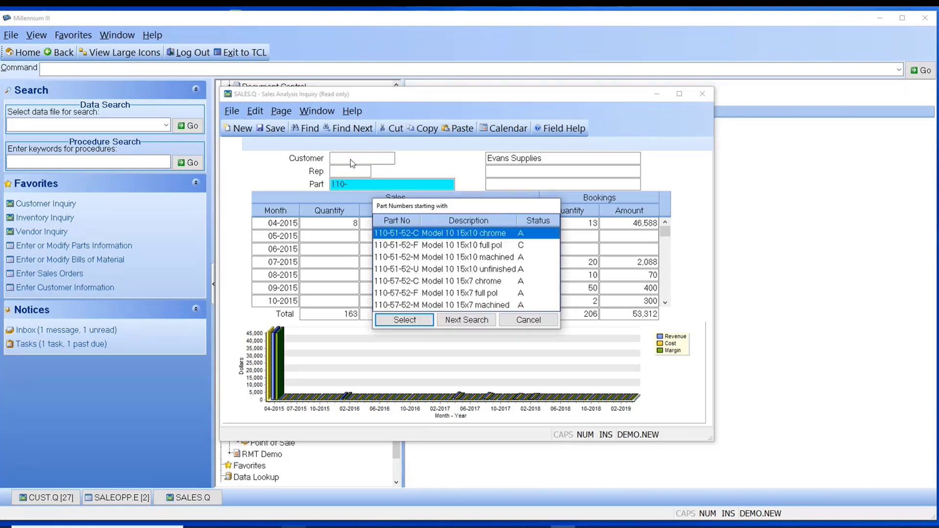
{"action": "key", "text": "Return"}
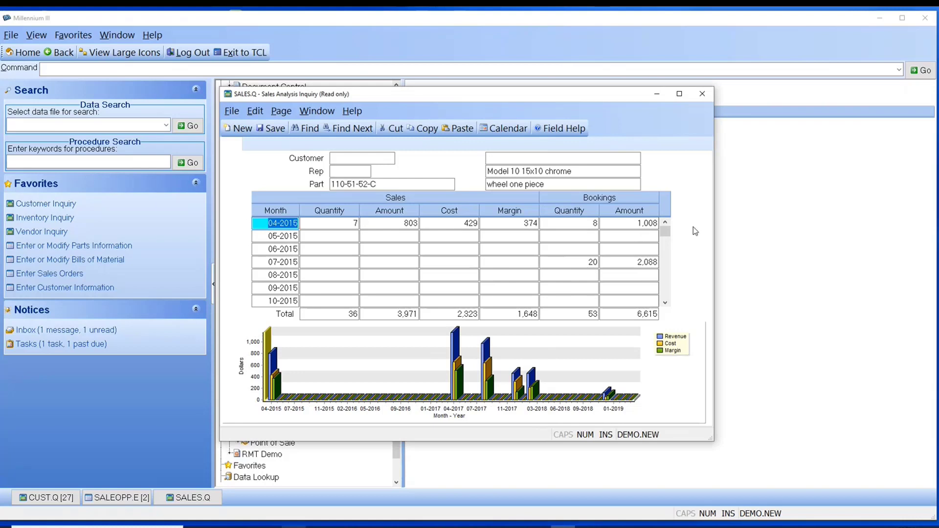
{"action": "left_click_drag", "start_coordinate": [664, 232], "coordinate": [668, 268]}
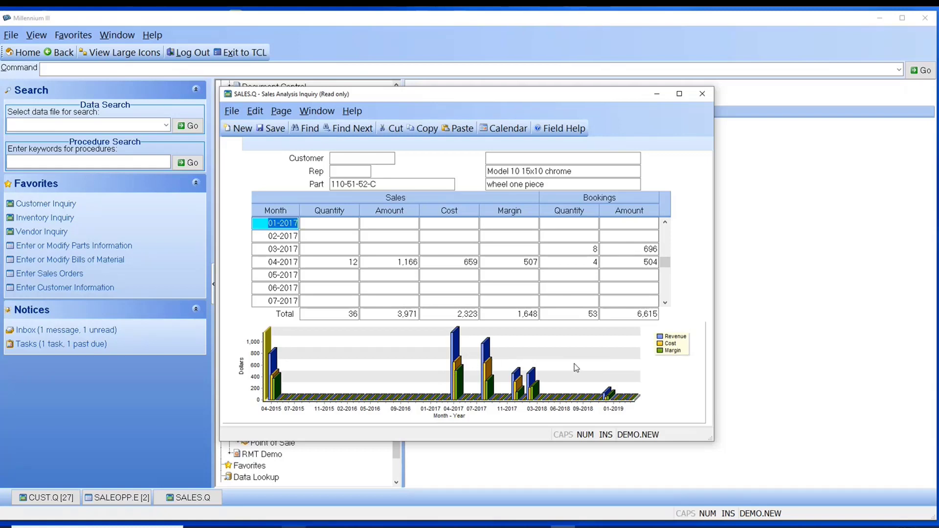
Close the SALES.Q Sales Analysis Inquiry window.
{"action": "left_click", "coordinate": [702, 97]}
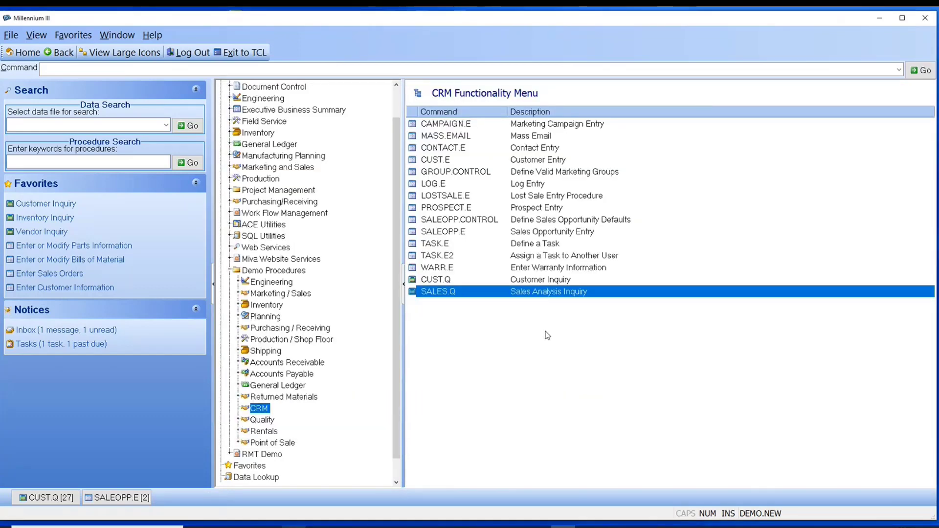